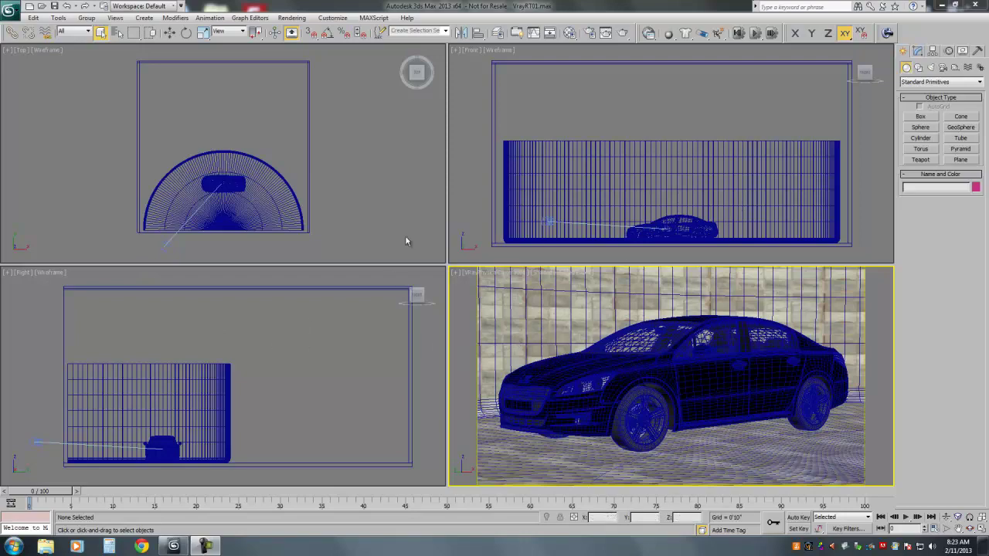
- Assign V-Ray RT 2.30.02 as the ActiveShade renderer in Render Setup, then close it
click(590, 33)
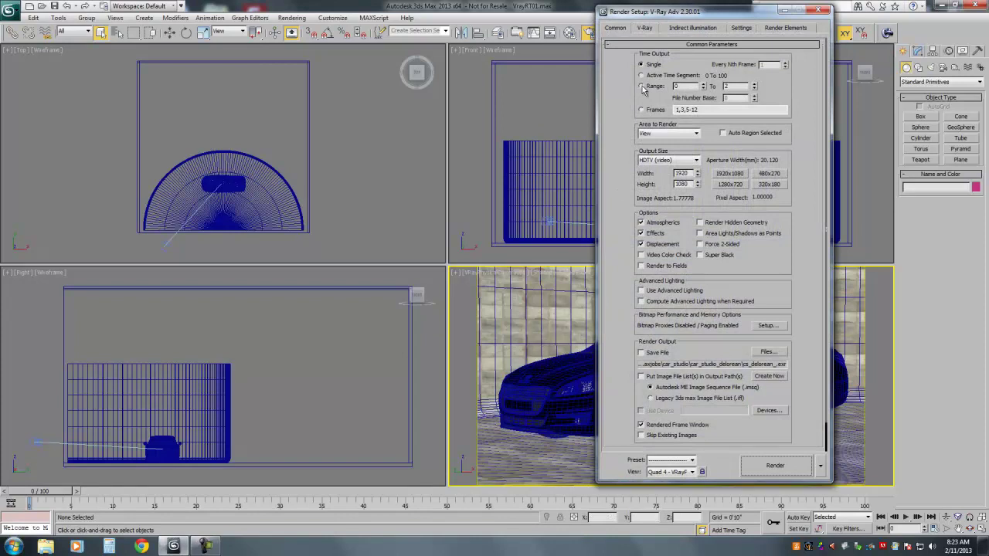
drag(626, 395, 610, 177)
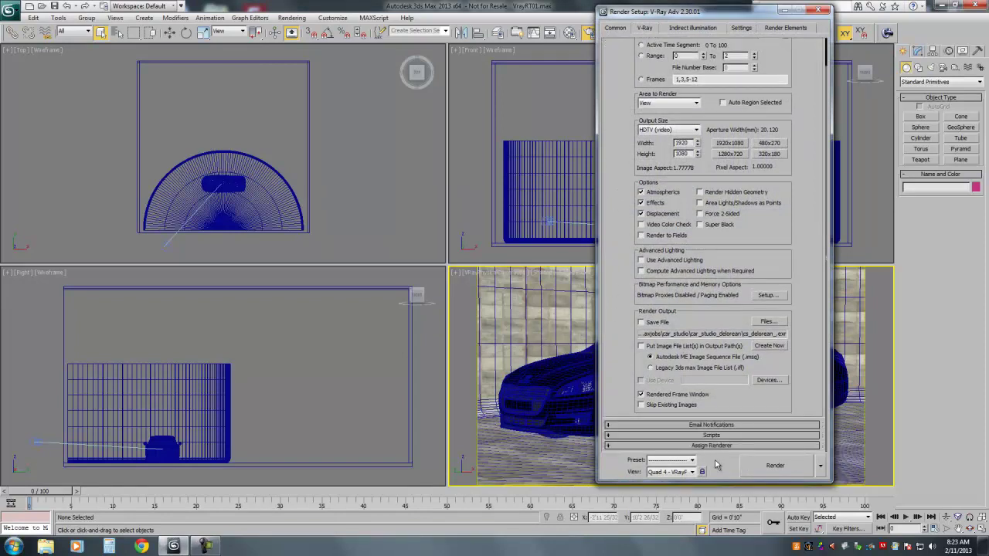
click(713, 447)
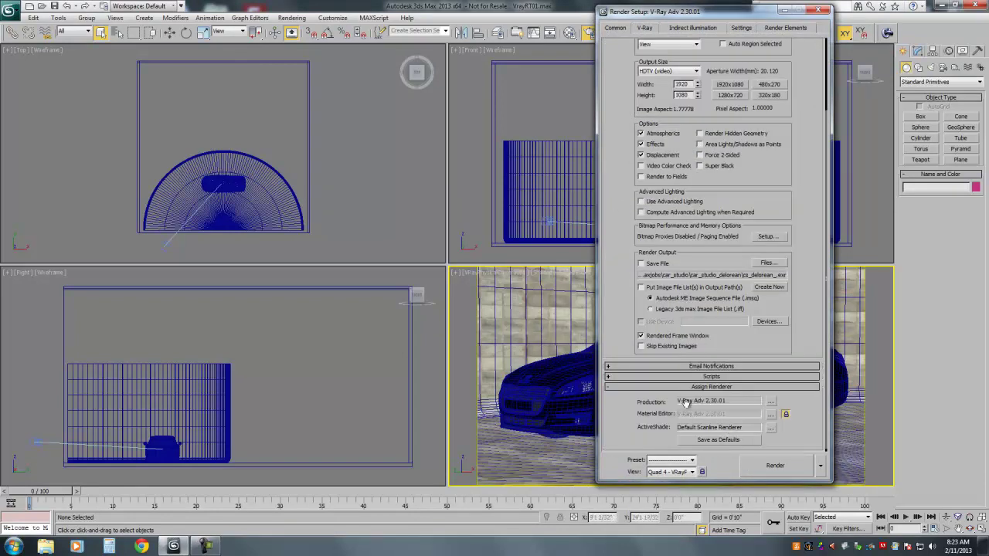
click(769, 430)
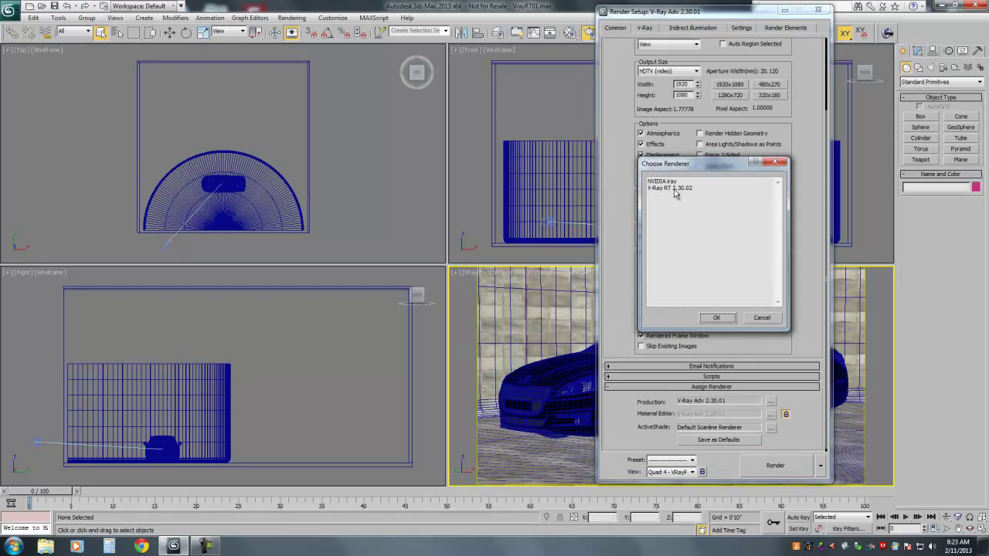
click(679, 189)
click(716, 318)
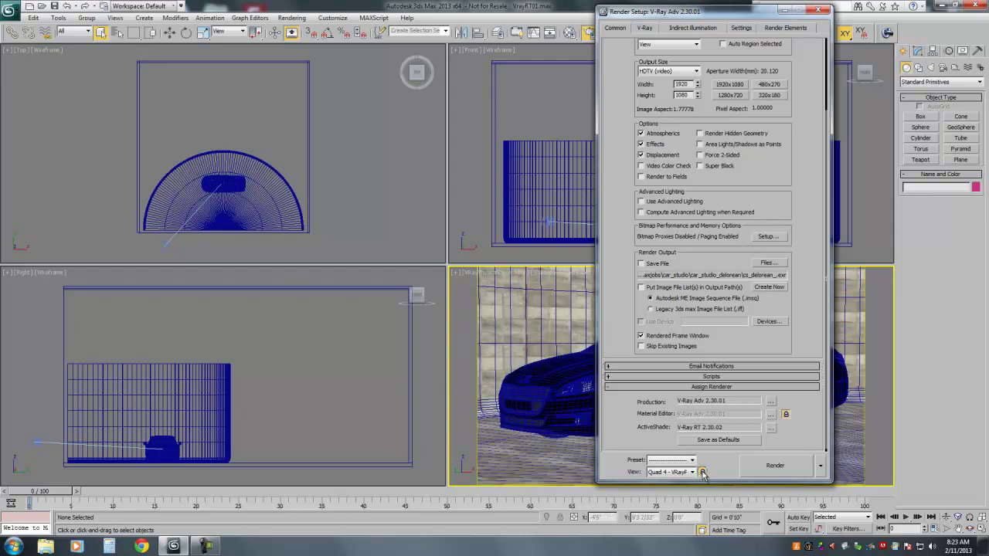
click(817, 10)
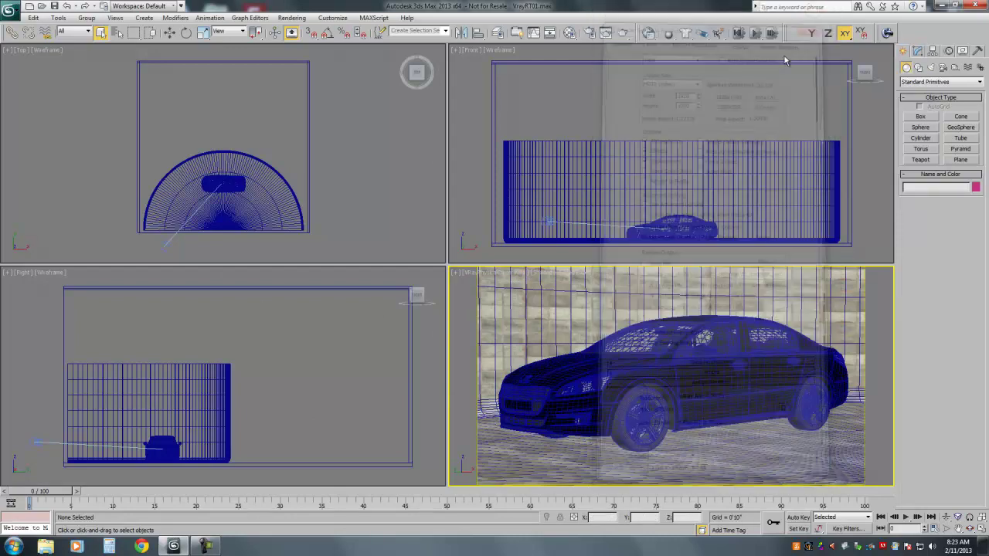
- Launch a floating ActiveShade preview of the car from the Render flyout
click(496, 277)
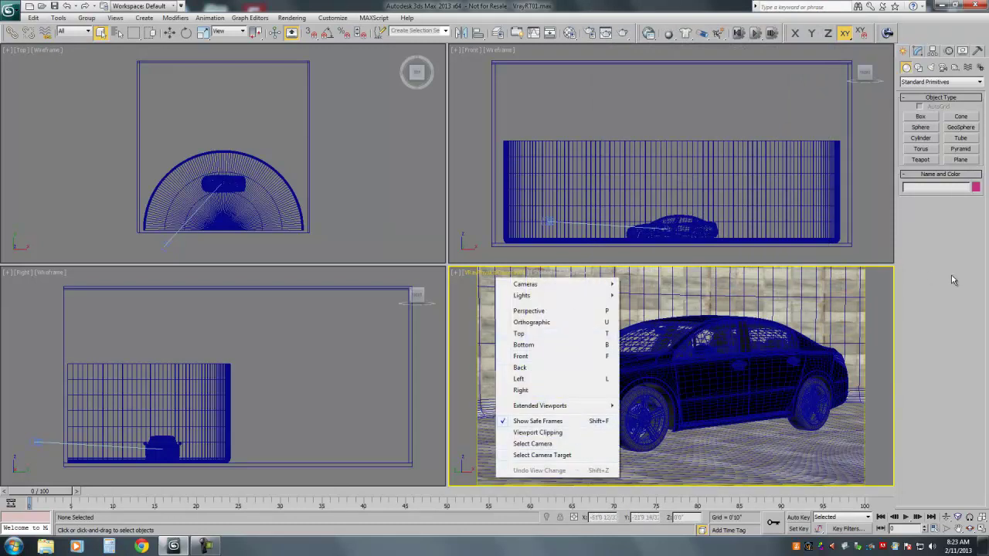
click(565, 404)
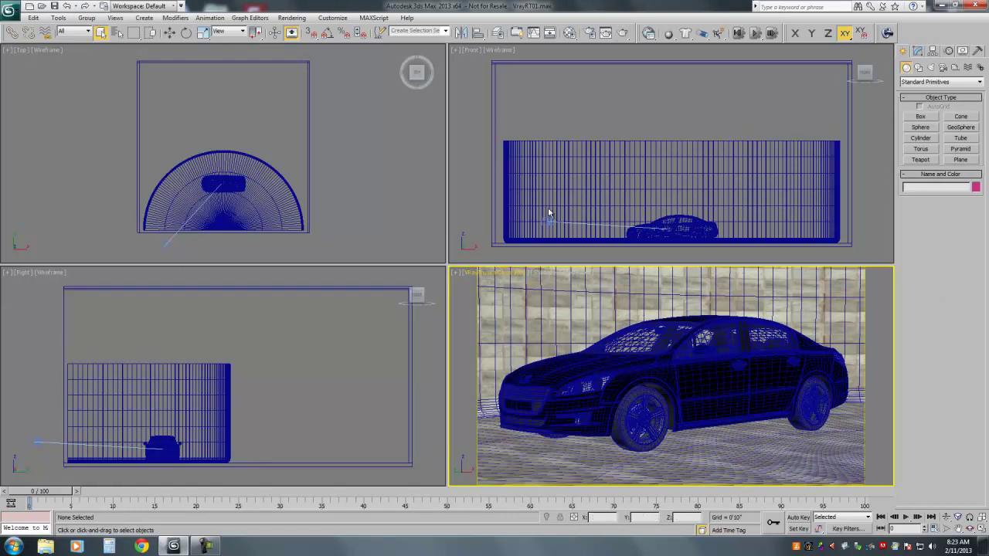
click(592, 33)
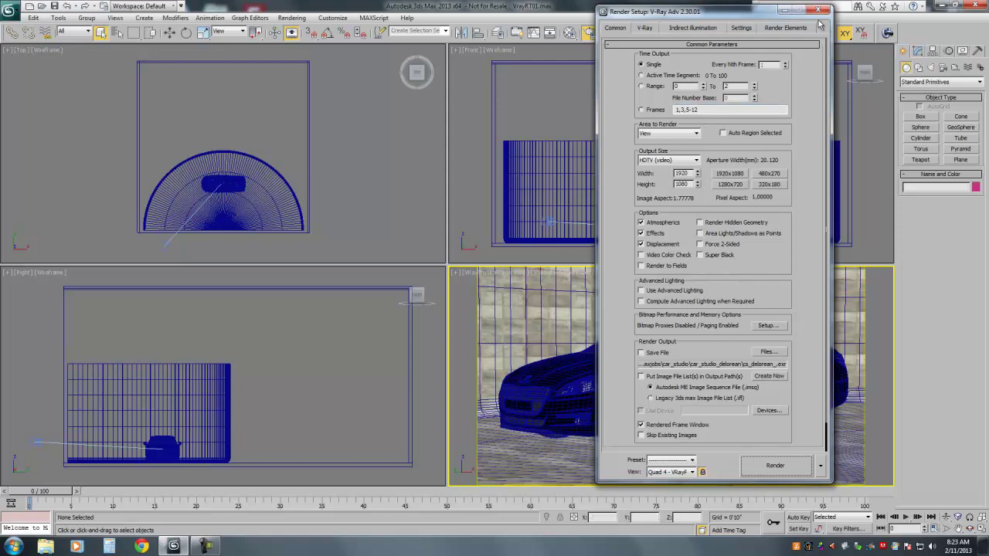
click(819, 12)
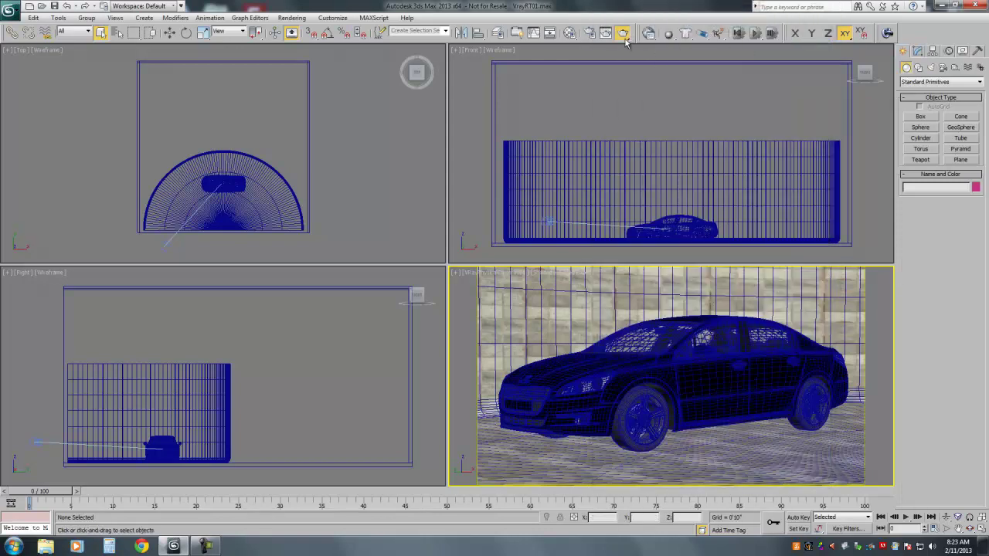
drag(623, 33, 626, 85)
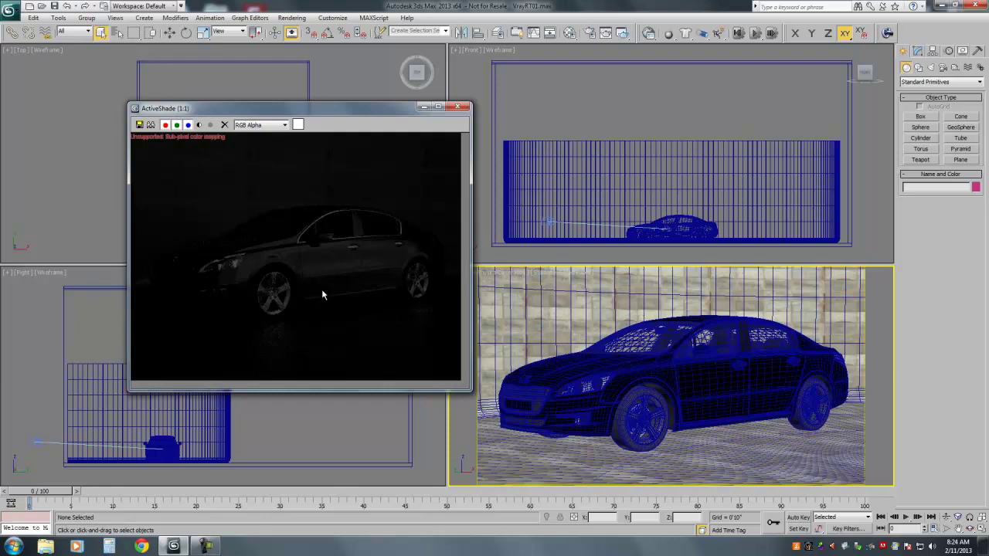
- Set the render output size to HDTV (video) at 480x270
click(589, 32)
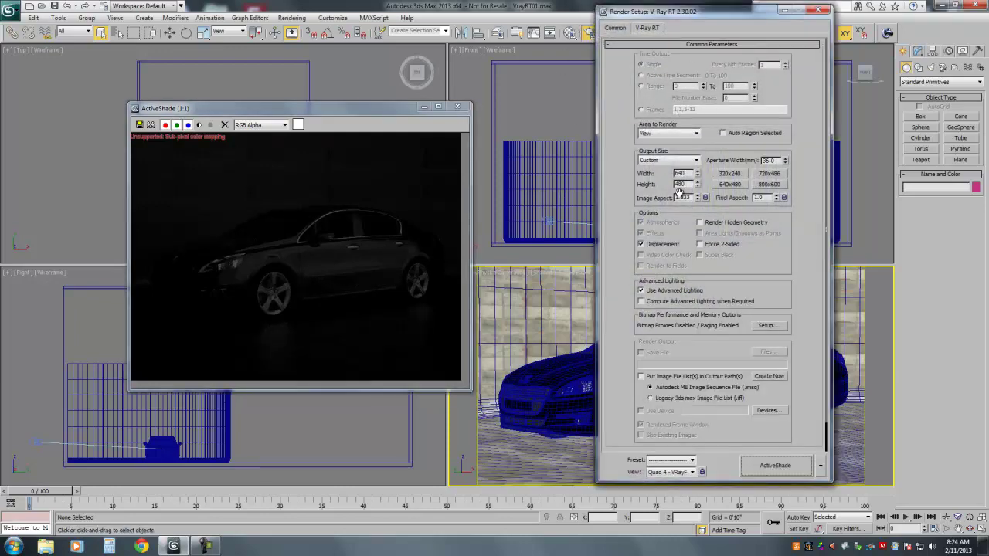
click(663, 161)
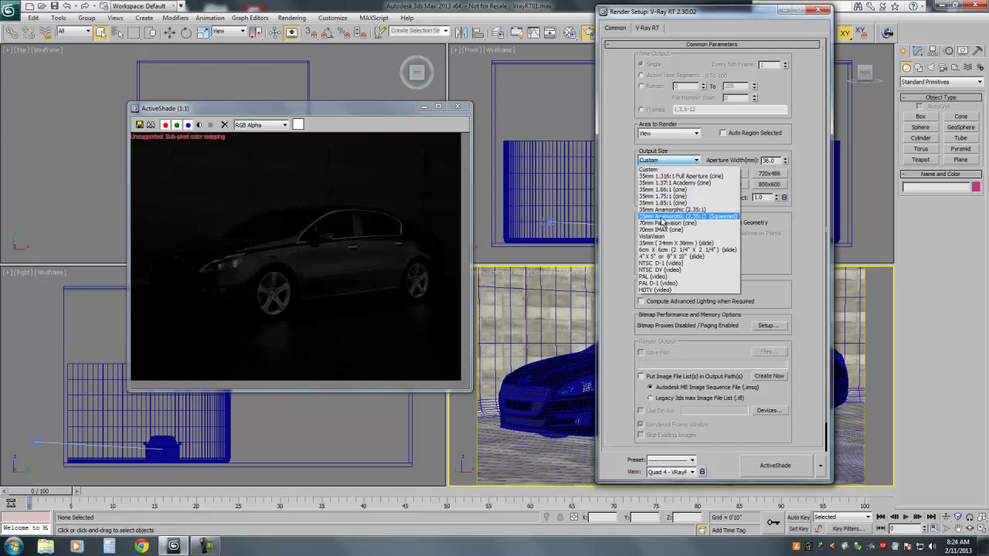
click(663, 291)
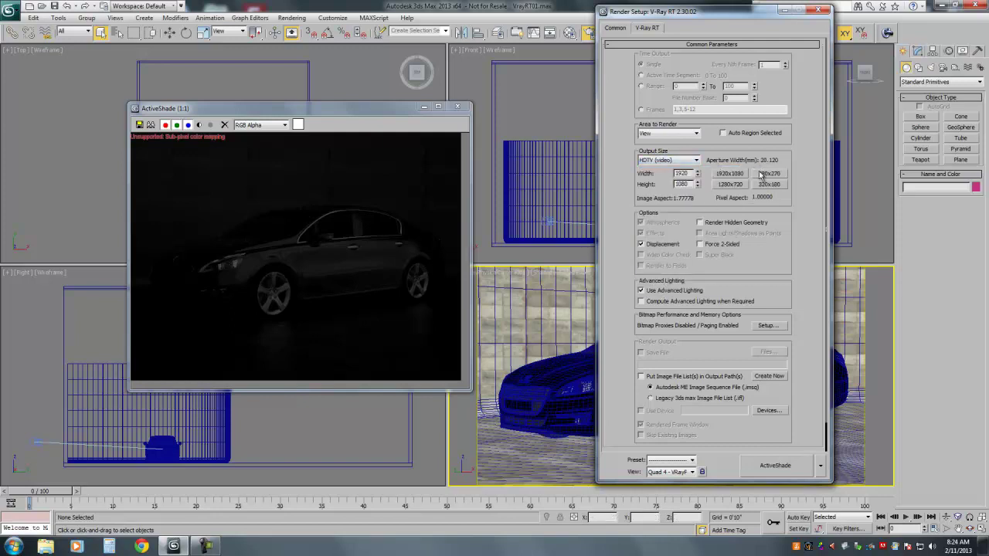
click(765, 173)
- Turn off the non-physical settings and unsupported features warnings on the V-Ray RT tab, then close
click(653, 31)
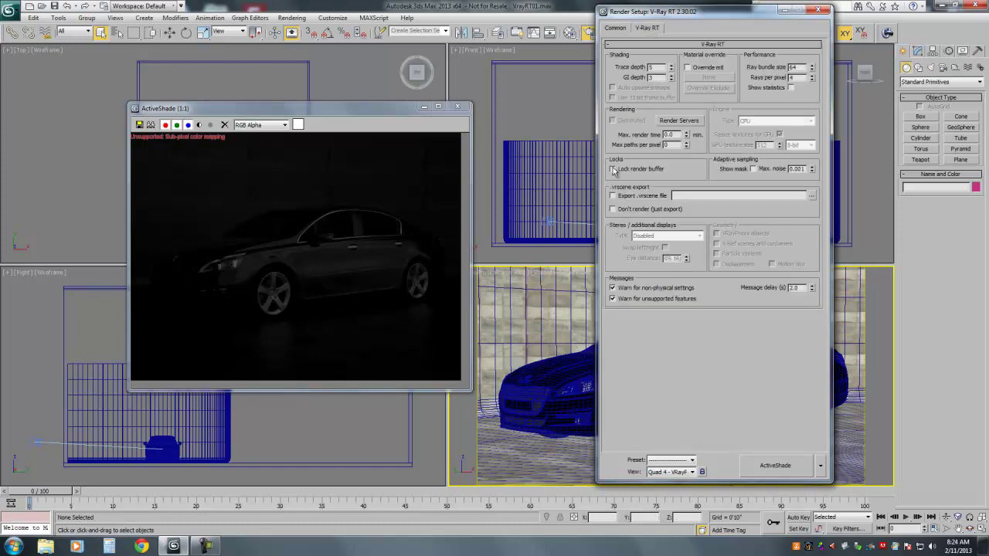
click(613, 287)
click(613, 298)
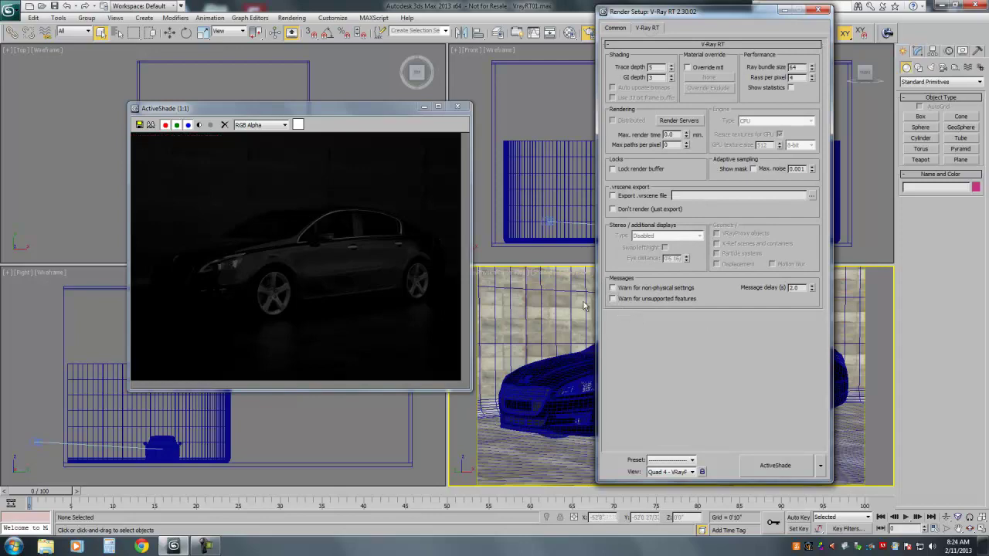
click(617, 29)
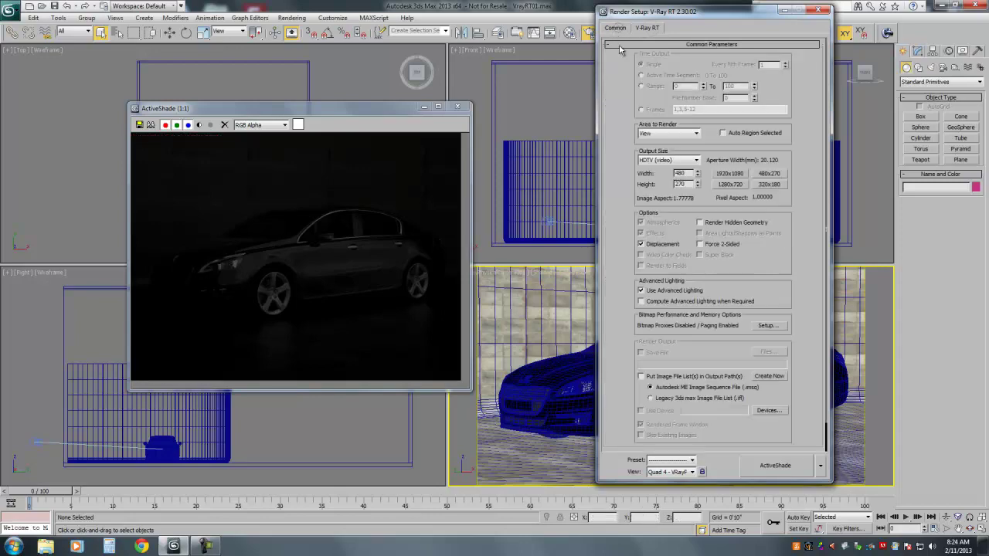
click(820, 10)
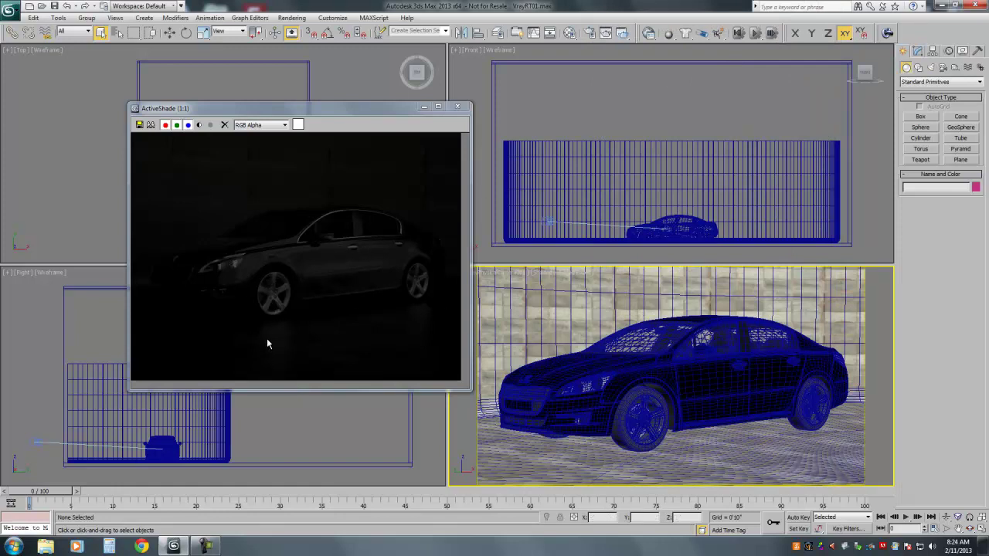
- Re-render ActiveShade at the new size and shrink its window to fit the render
drag(225, 108, 229, 122)
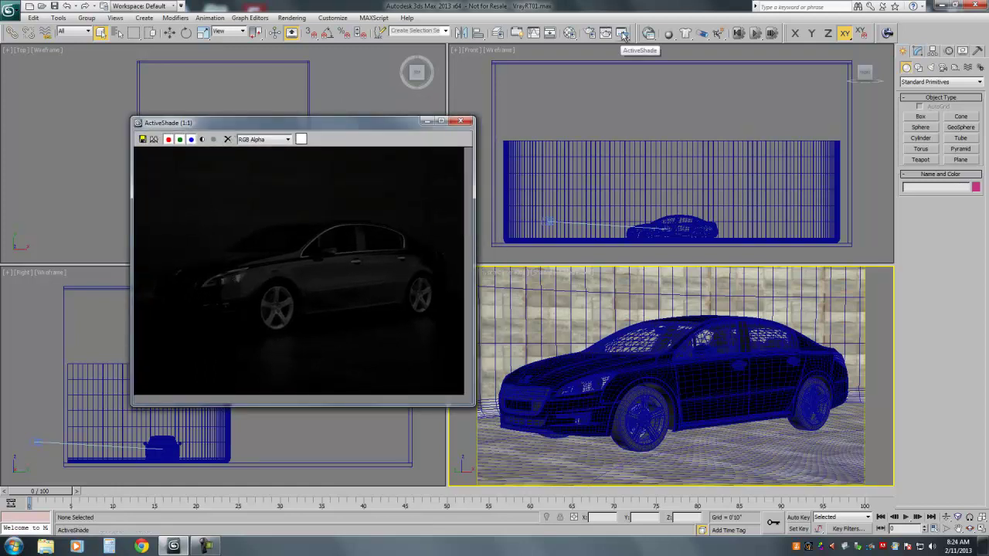
click(625, 35)
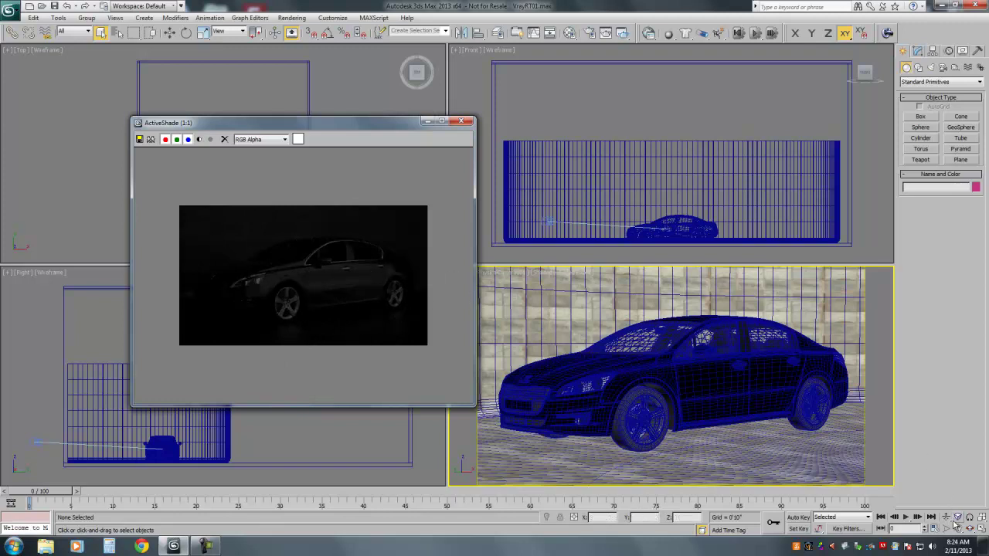
drag(286, 126, 297, 134)
drag(486, 415, 399, 312)
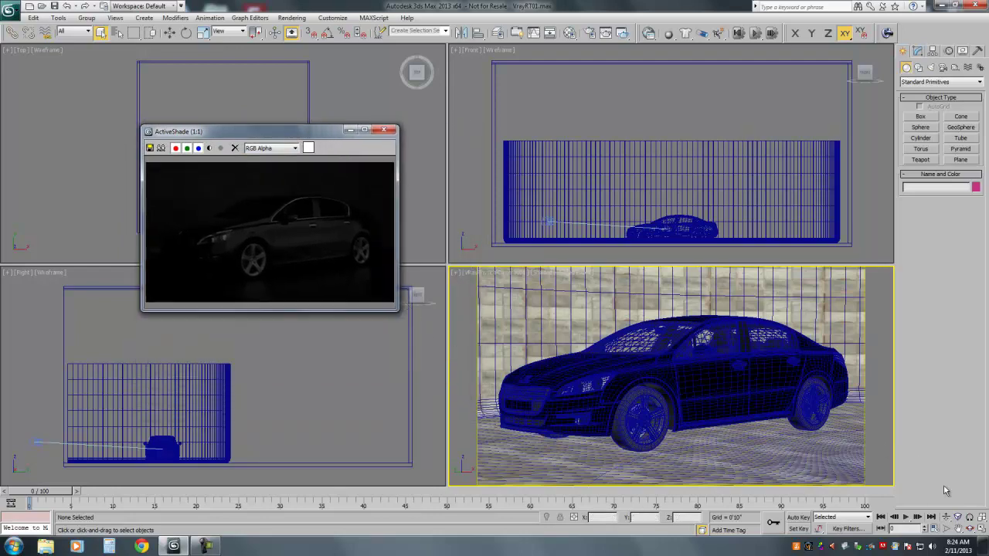
- Orbit the camera to a side view and back to a front three-quarter view
click(970, 528)
drag(633, 382, 541, 382)
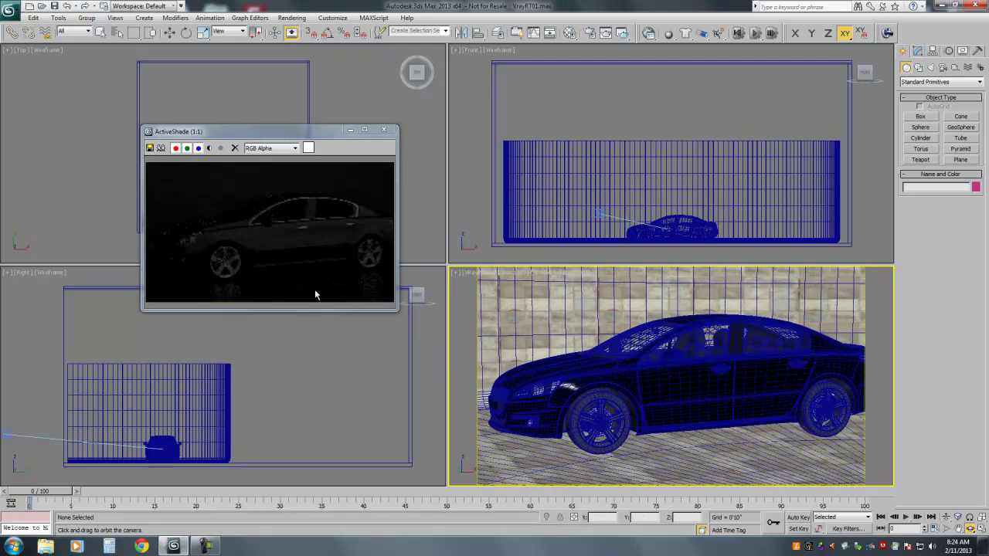
drag(654, 404, 650, 371)
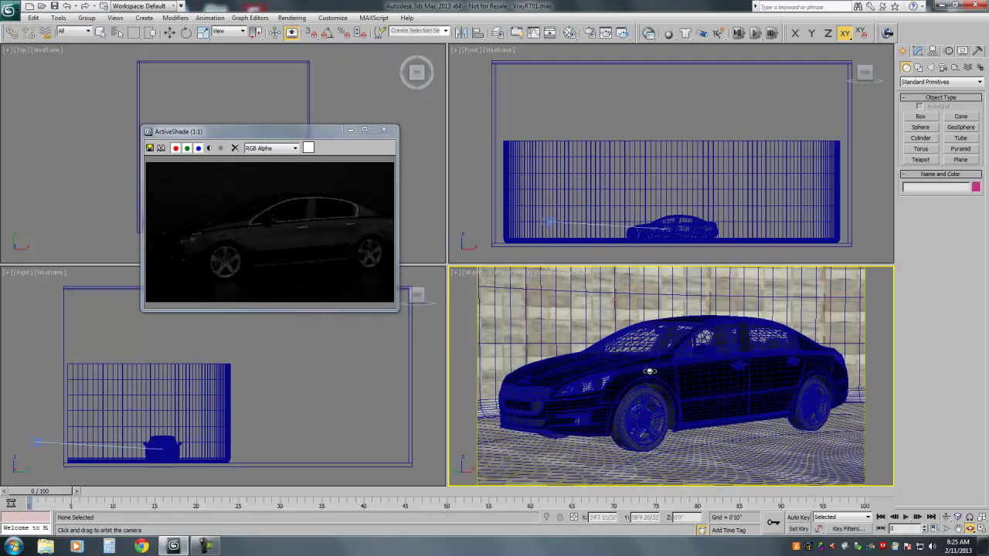
- Switch the camera viewport to an ActiveShade view via Extended Viewports
right_click(517, 317)
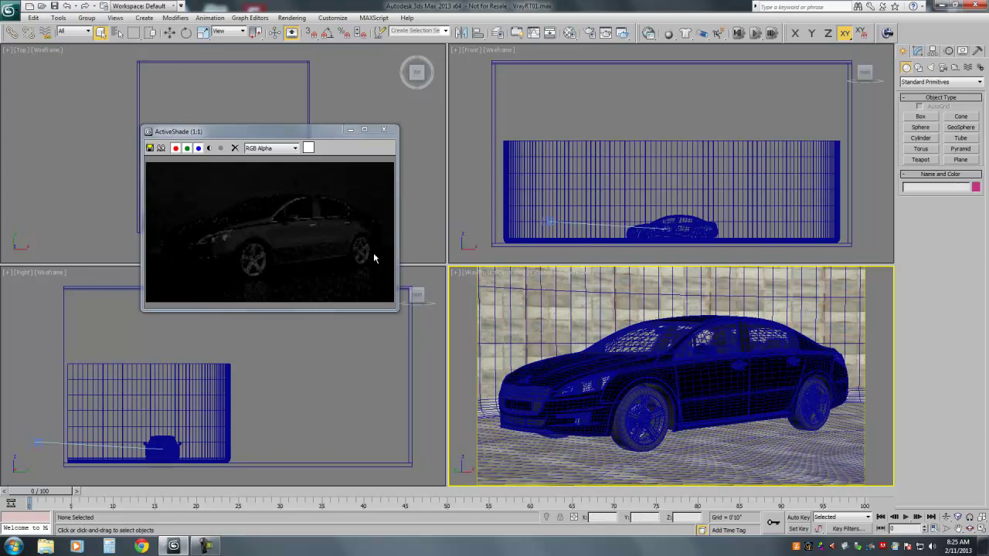
click(382, 132)
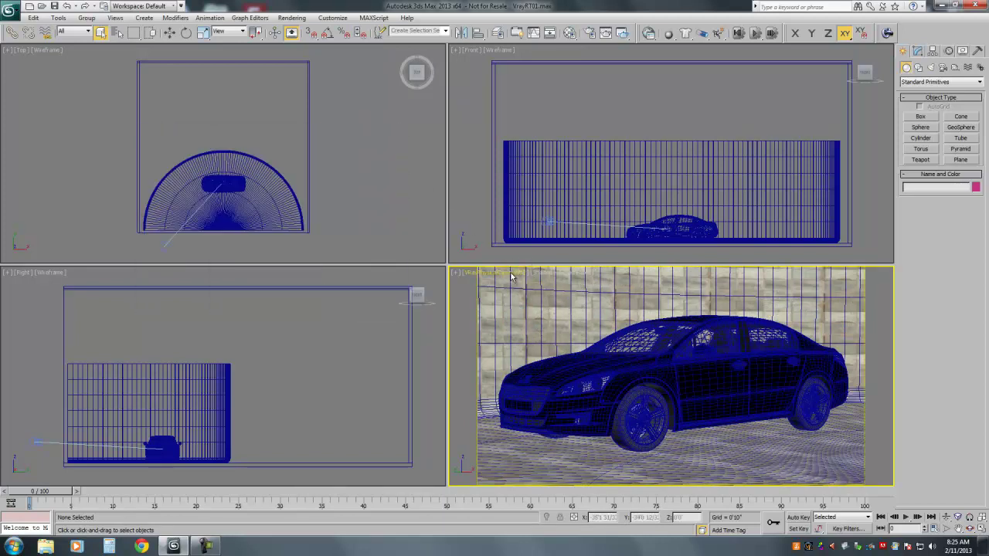
click(513, 275)
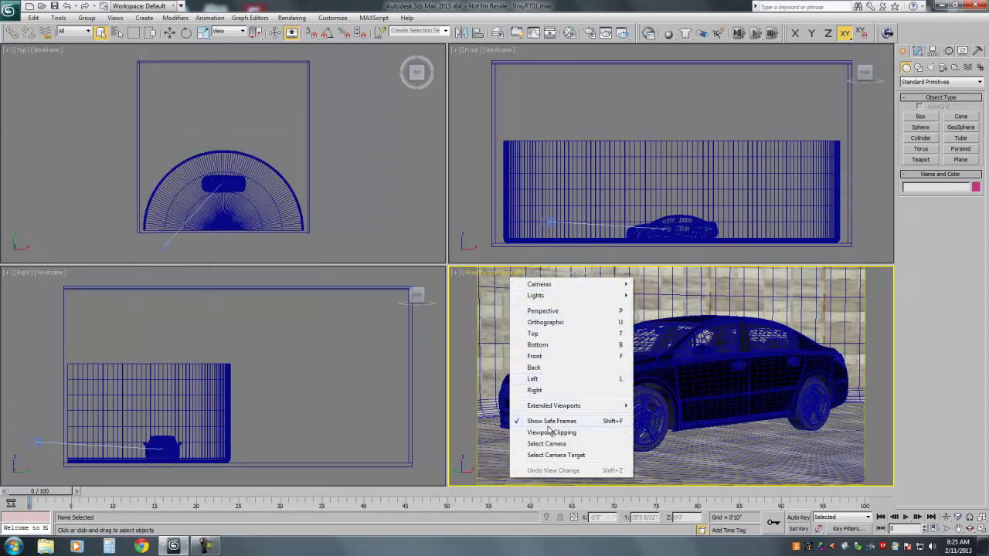
mouse_move(554, 408)
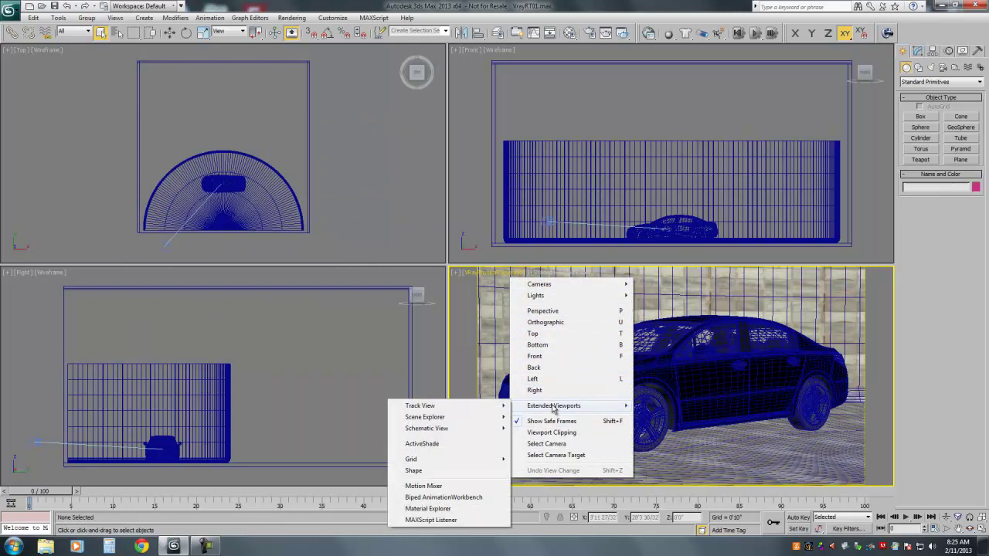
click(455, 445)
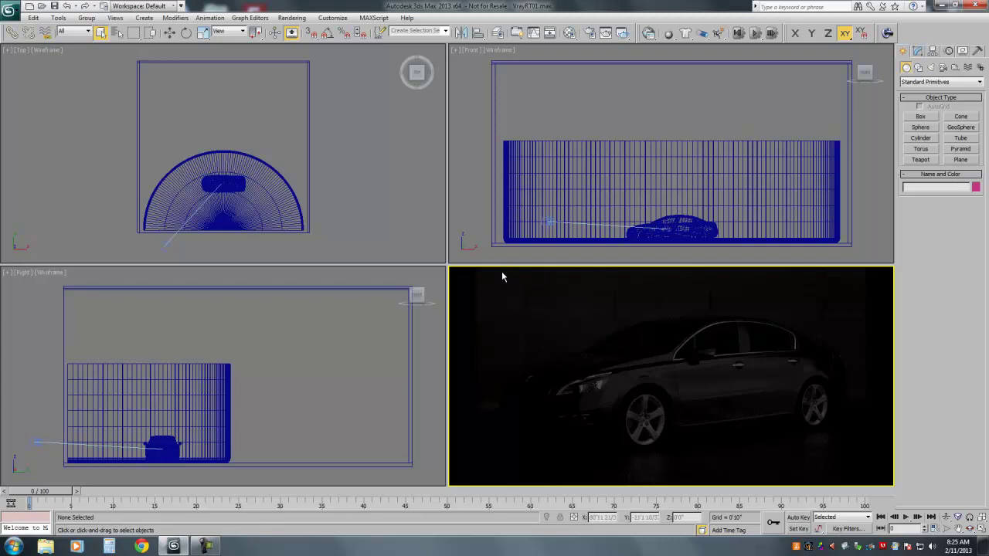
click(495, 51)
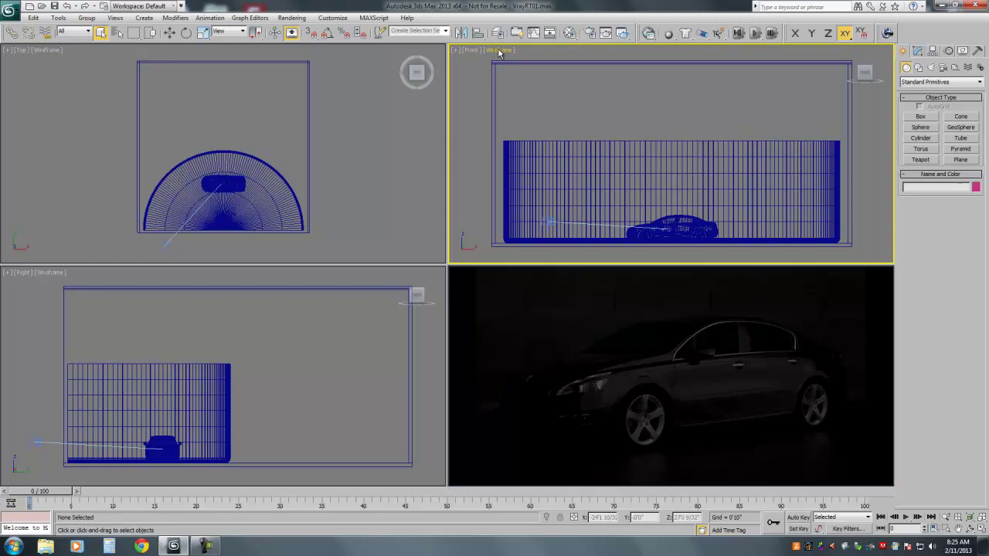
- Set the bottom-right viewport back to VRayPhysicalCamera001 in Viewport Configuration's Layout settings
click(498, 51)
click(550, 232)
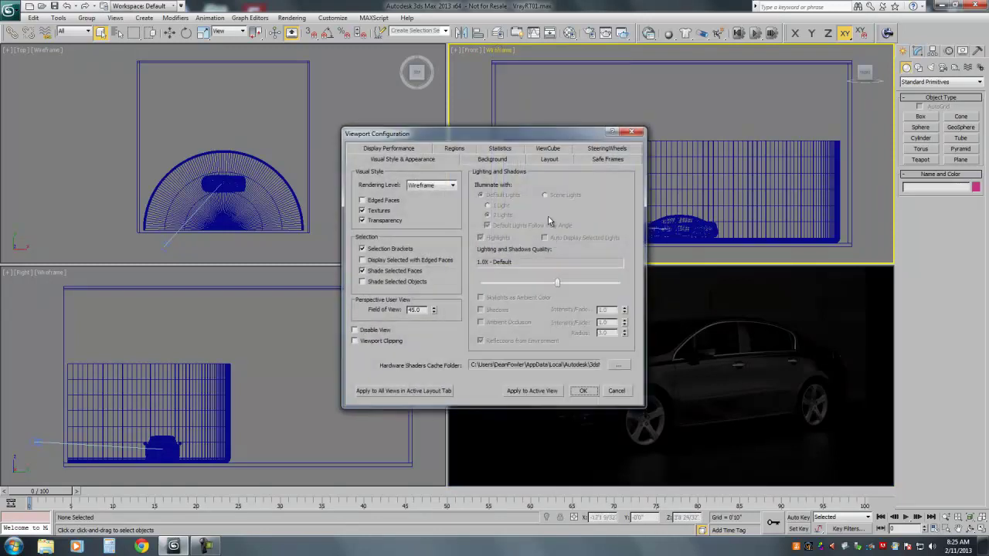
click(591, 160)
click(550, 159)
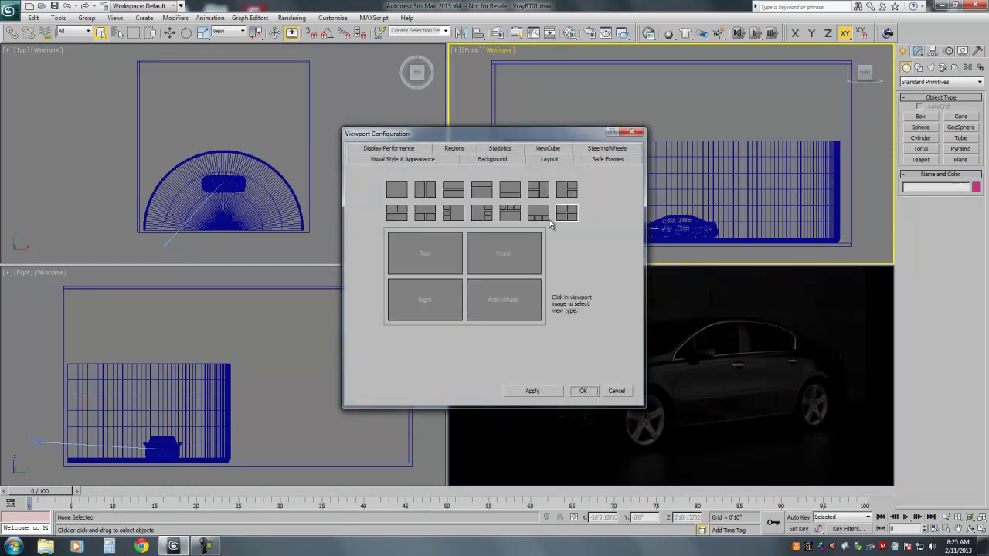
click(510, 305)
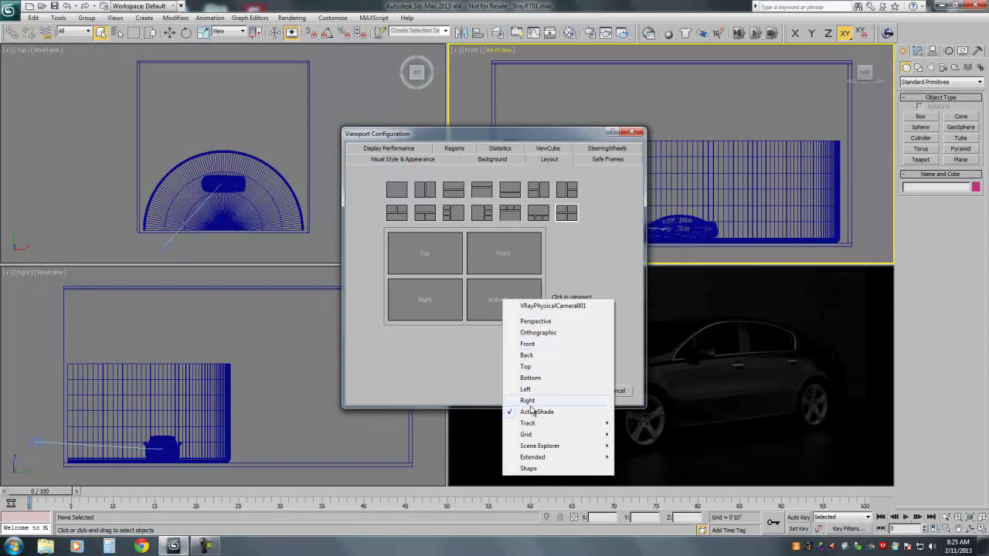
click(541, 306)
click(583, 391)
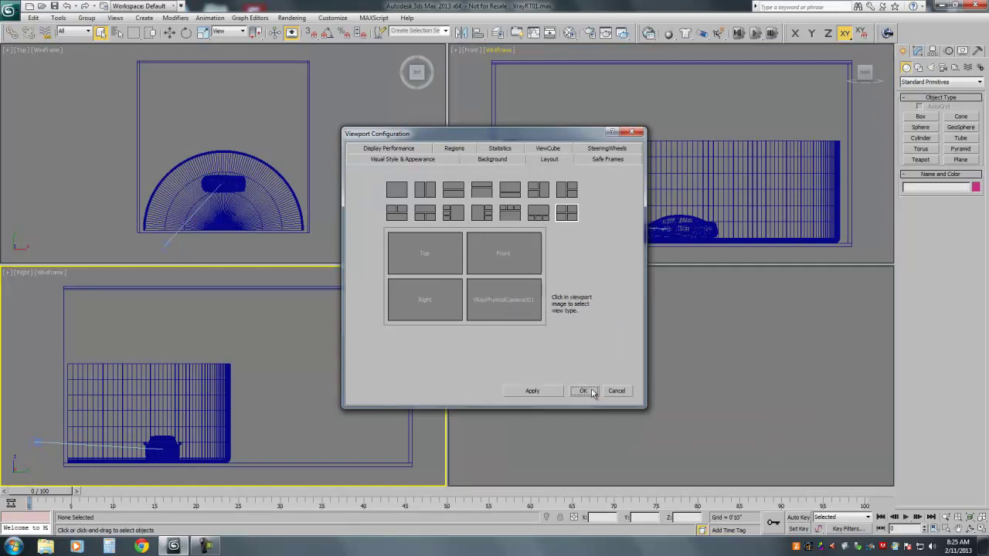
click(501, 334)
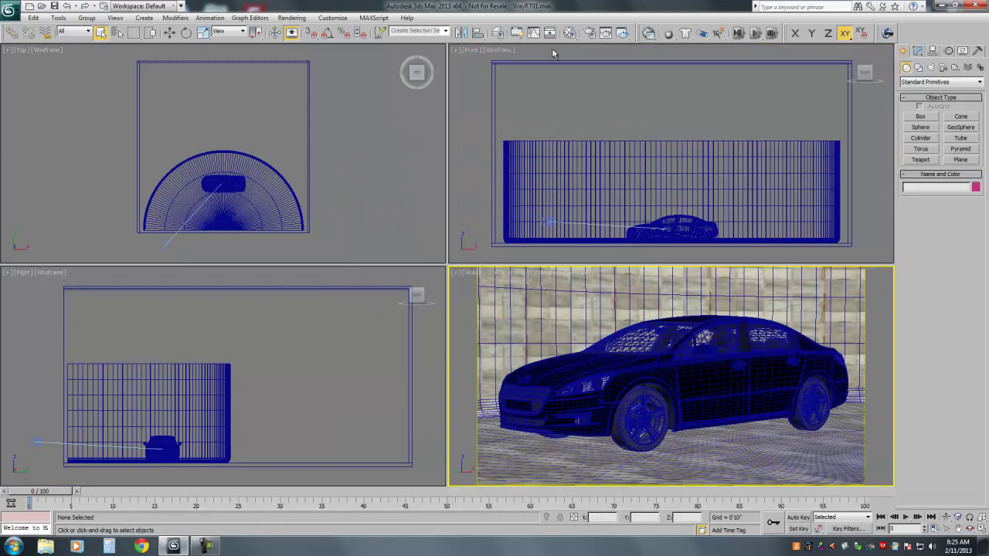
- Open a floating ActiveShade render over the camera view and show the Lights creation options
click(622, 33)
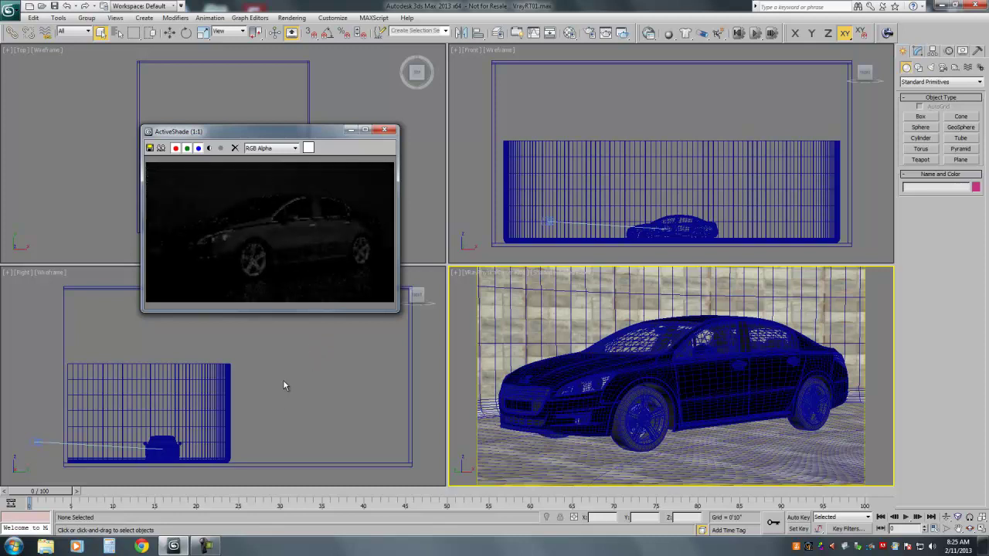
drag(274, 137, 448, 235)
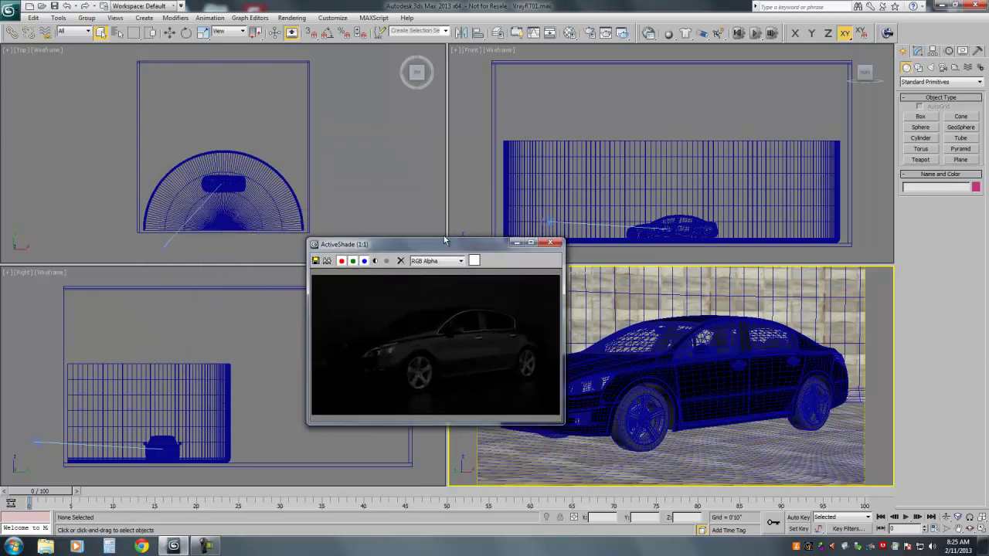
click(931, 67)
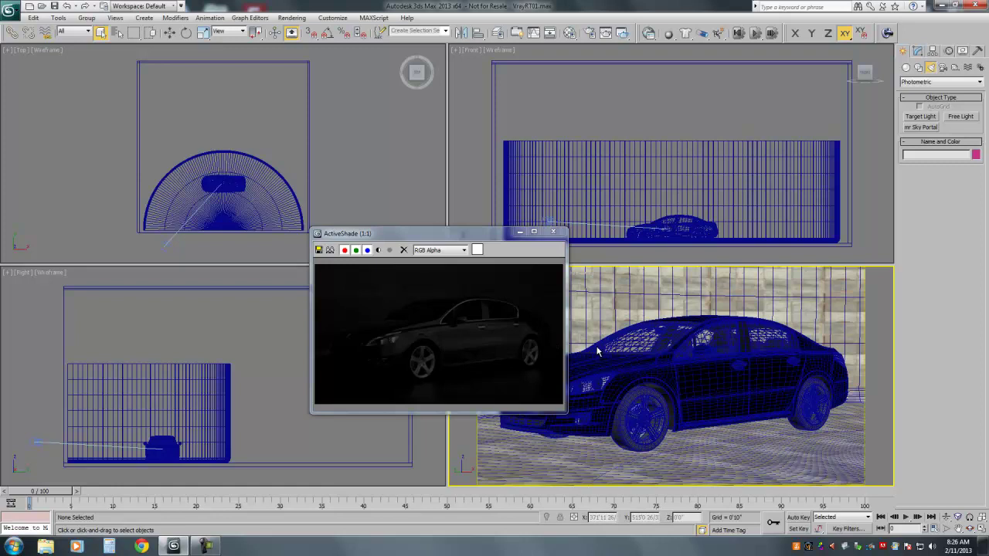
drag(432, 236, 663, 289)
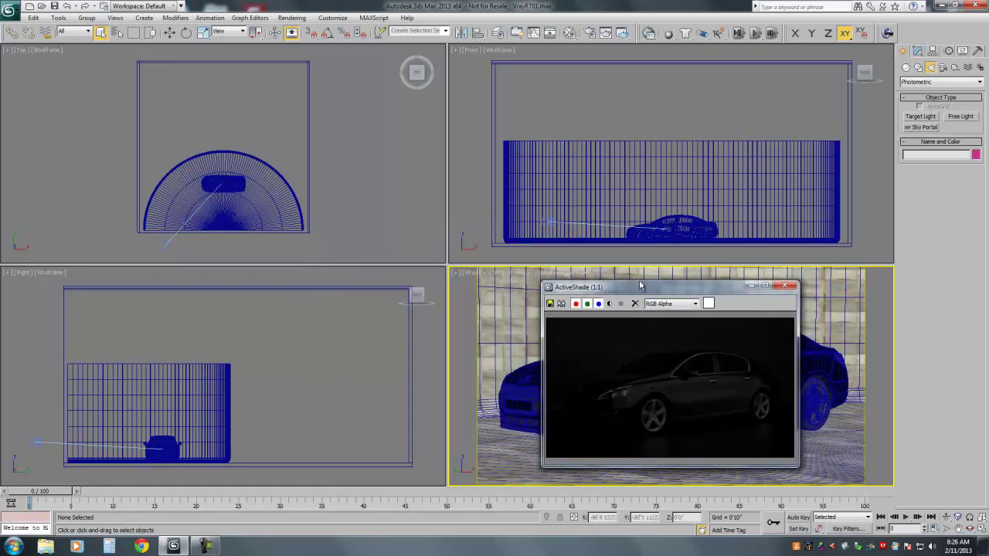
- Draw a VRayLight plane light over the car in the Top view
click(916, 81)
click(910, 106)
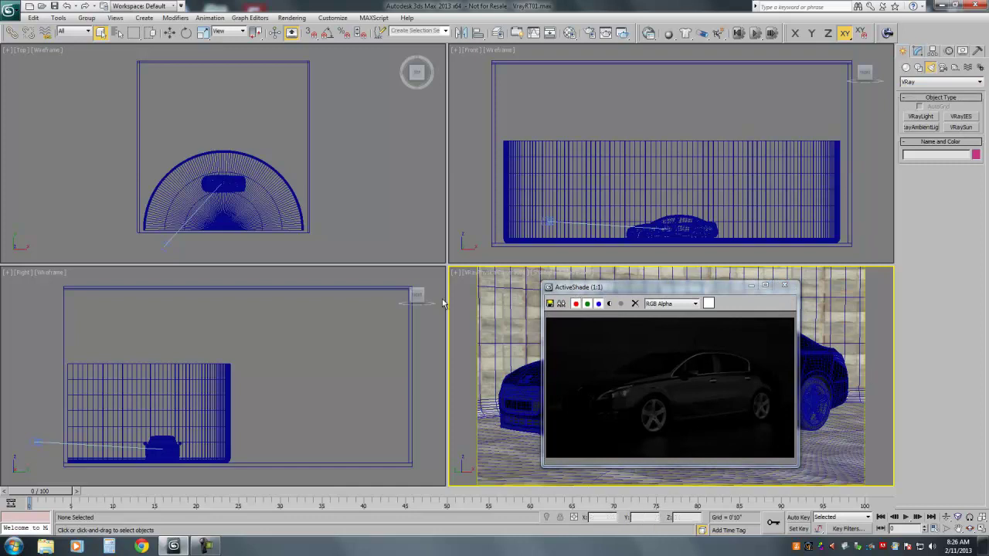
click(921, 116)
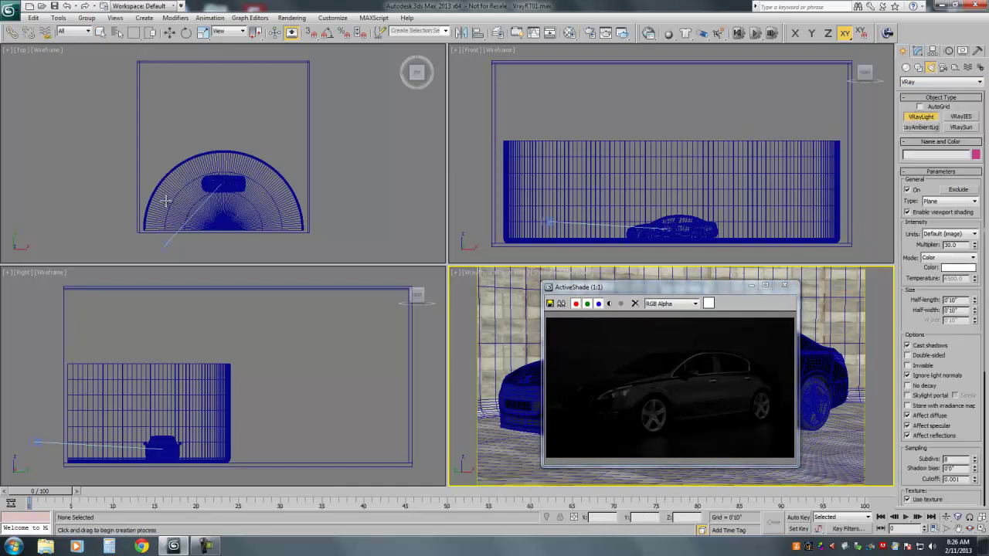
drag(164, 199, 286, 219)
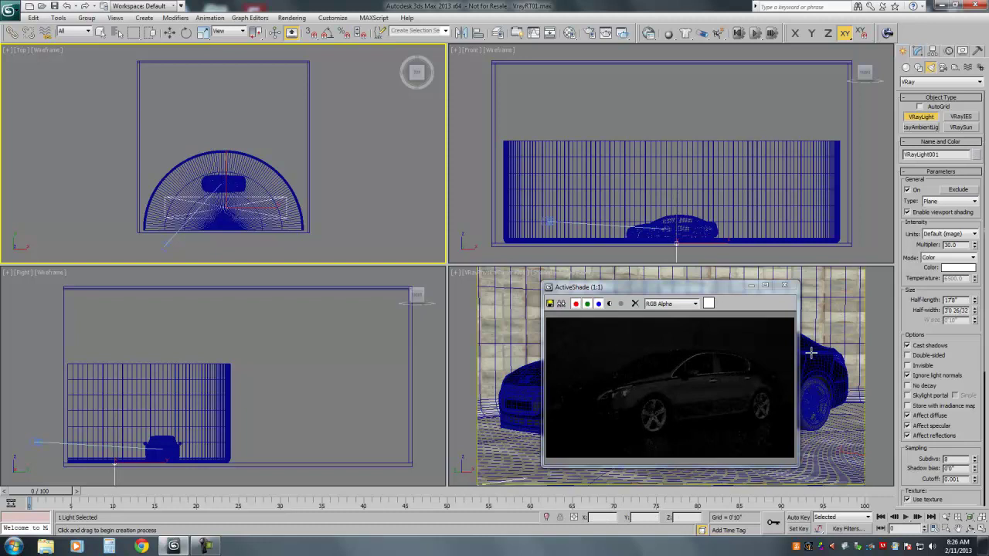
- Raise the plane light above the car using Move in the Right view
click(918, 51)
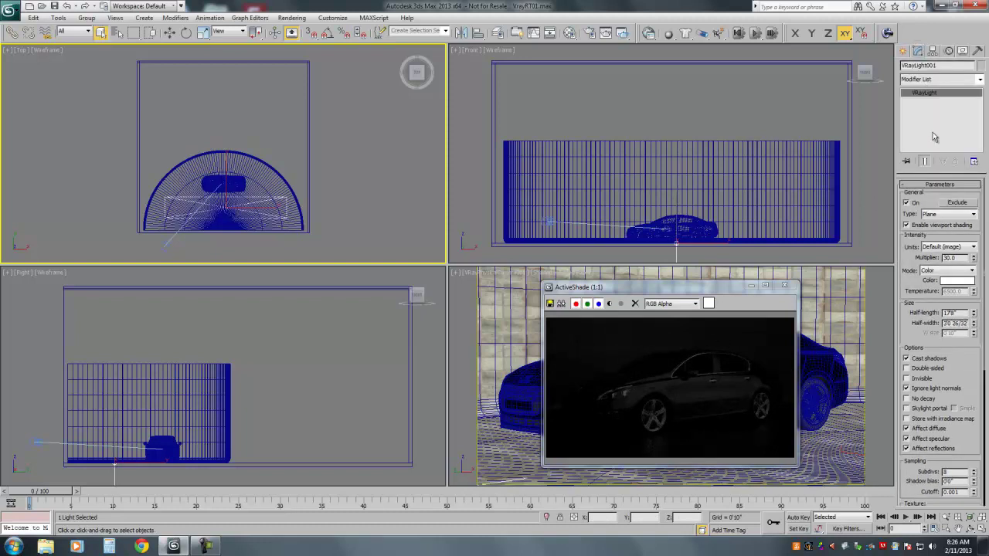
right_click(269, 426)
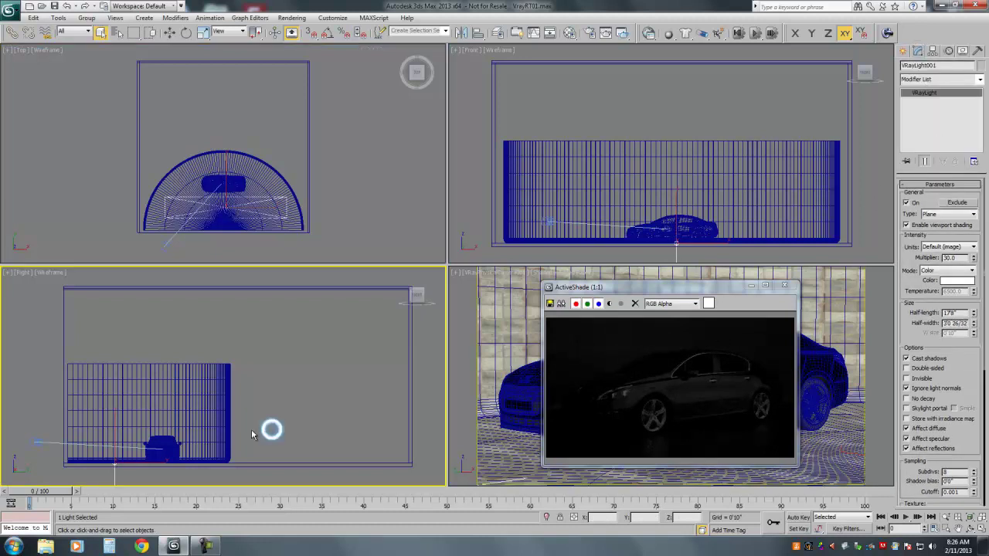
right_click(180, 426)
click(189, 422)
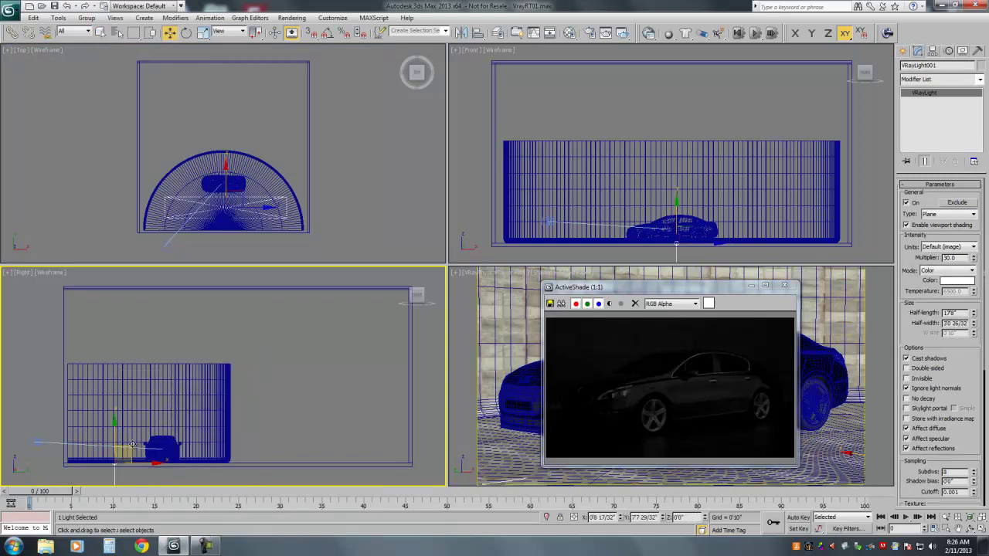
mouse_move(129, 448)
mouse_down()
mouse_move(134, 417)
mouse_move(136, 434)
mouse_up()
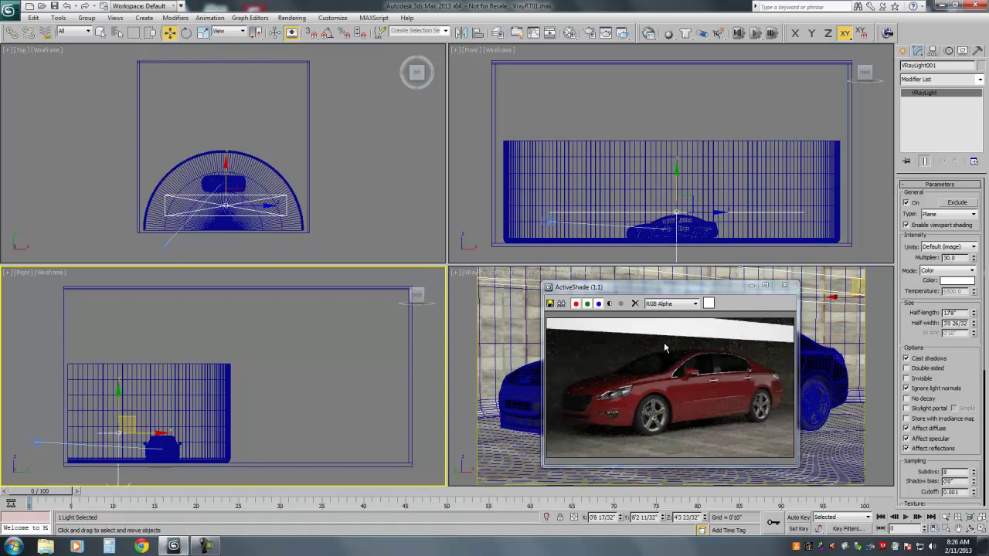
- Check Invisible in VRayLight001's Options so its panel disappears from the render
click(907, 378)
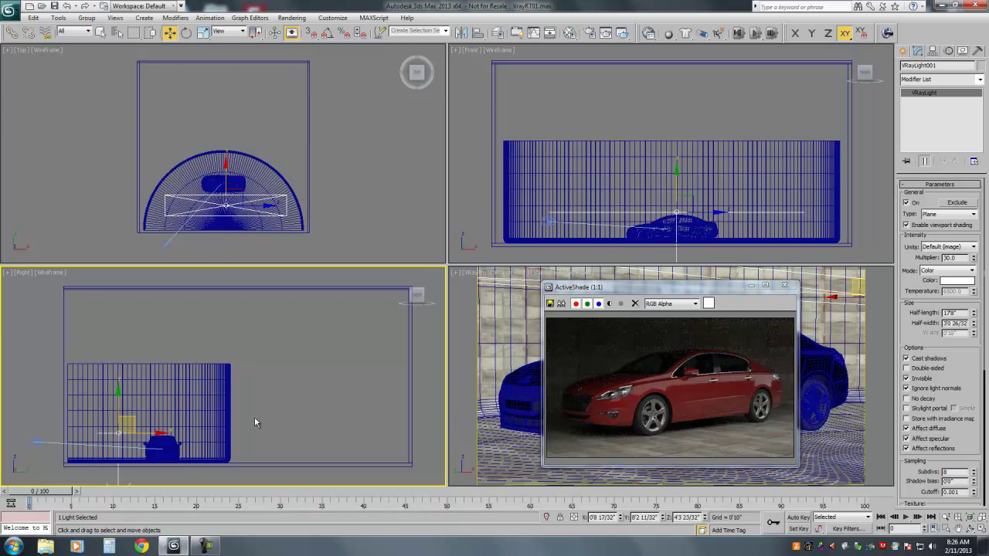
click(158, 402)
- Tilt the plane light toward the car, then shift it up and sideways
right_click(152, 388)
click(152, 388)
right_click(153, 388)
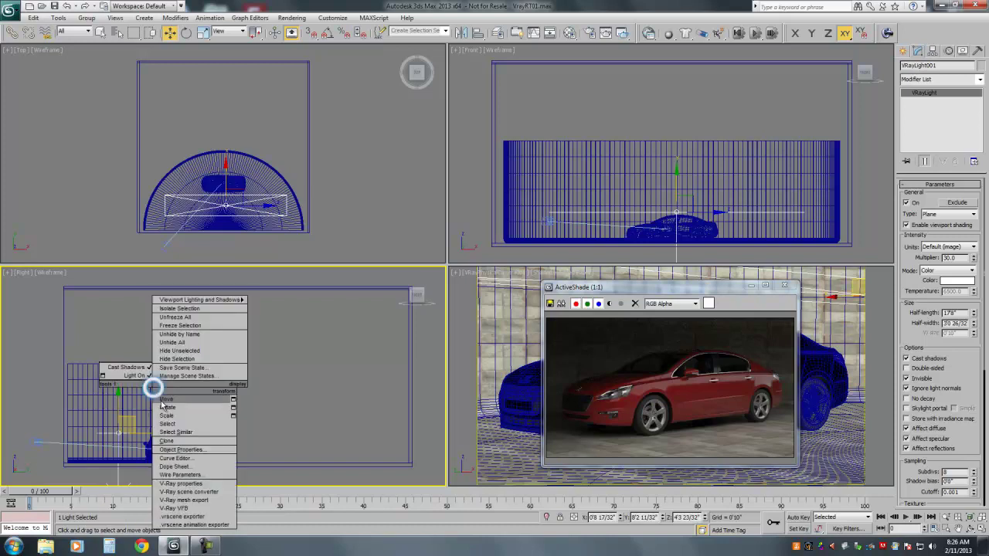
click(167, 407)
drag(136, 403, 229, 380)
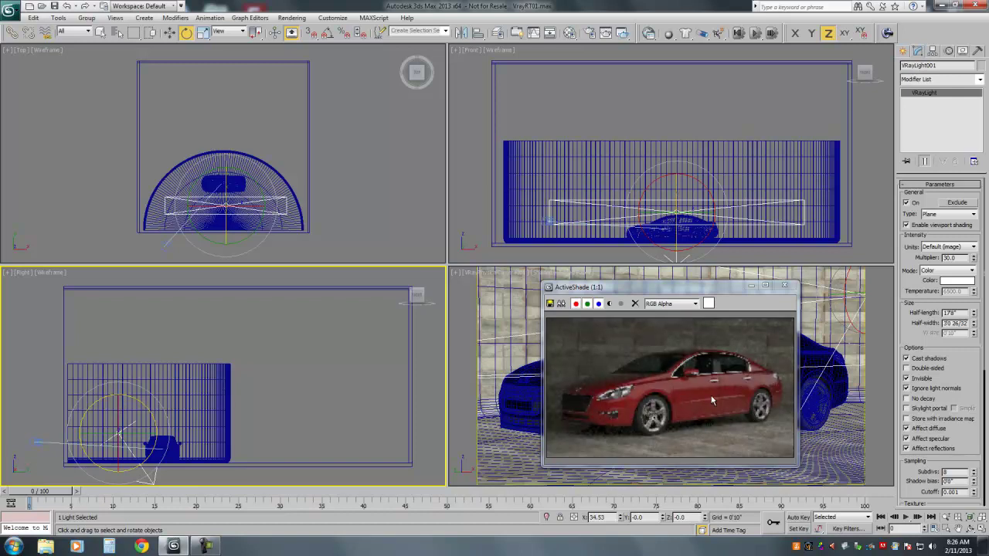
right_click(181, 394)
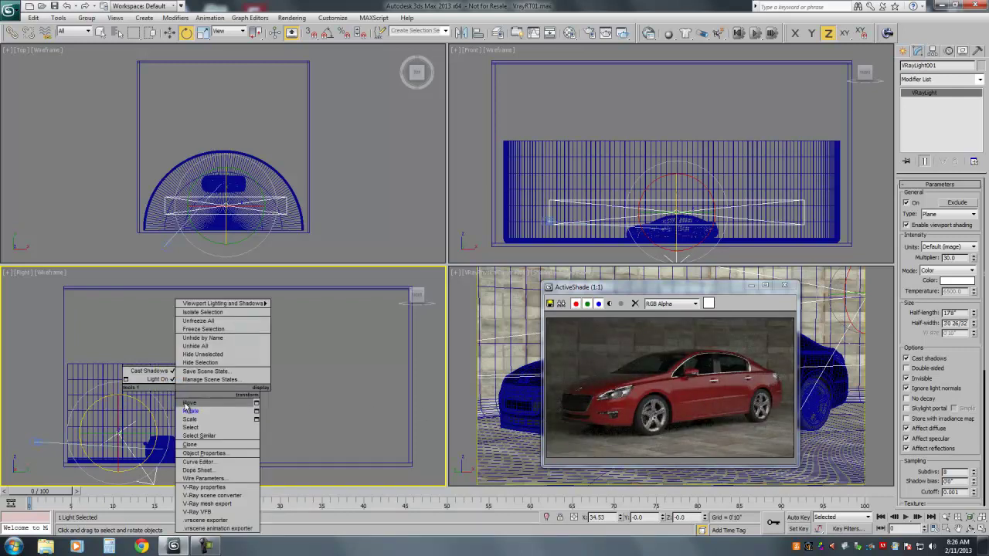
click(184, 408)
drag(133, 418, 144, 408)
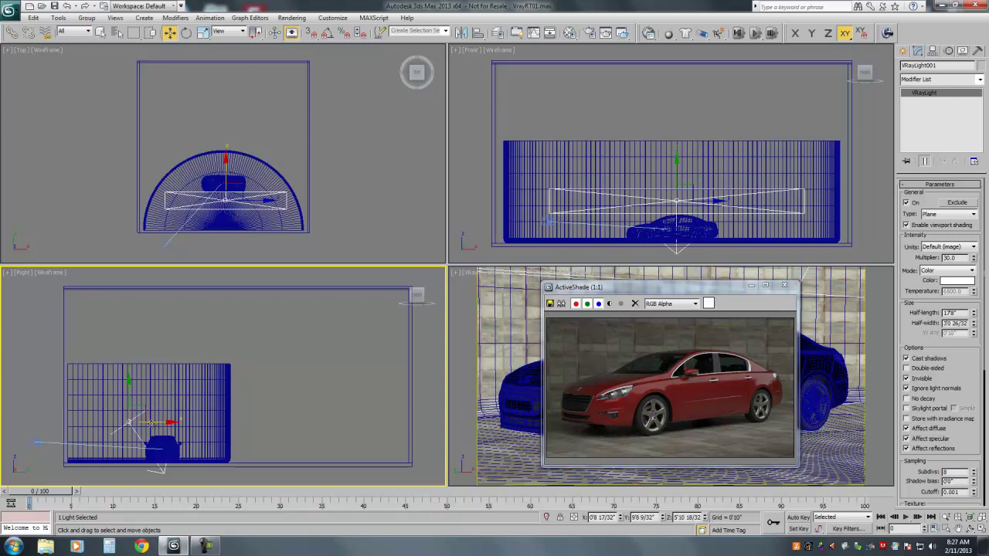
- Slide the light sideways, tilt it further downward, and nudge it right and up
drag(154, 421, 211, 419)
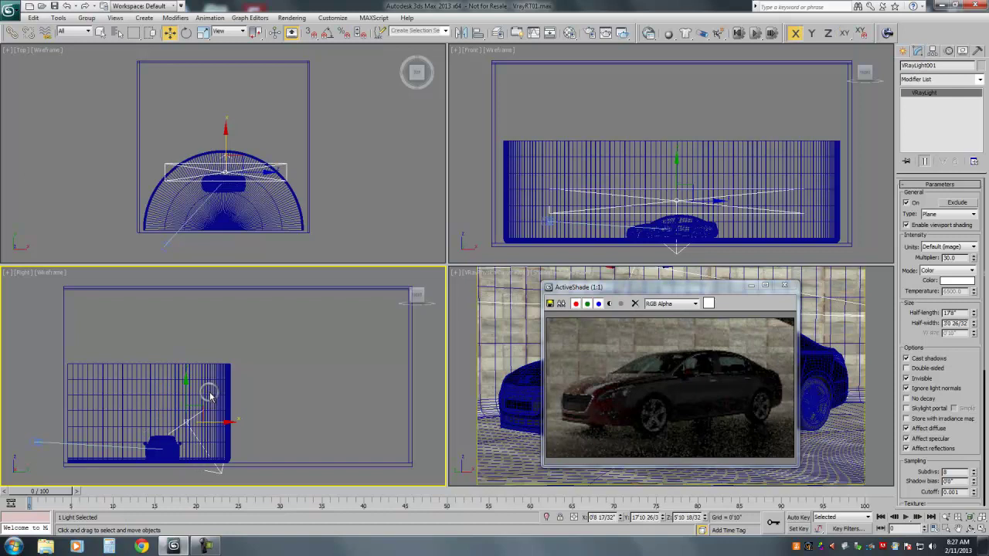
right_click(210, 393)
click(222, 413)
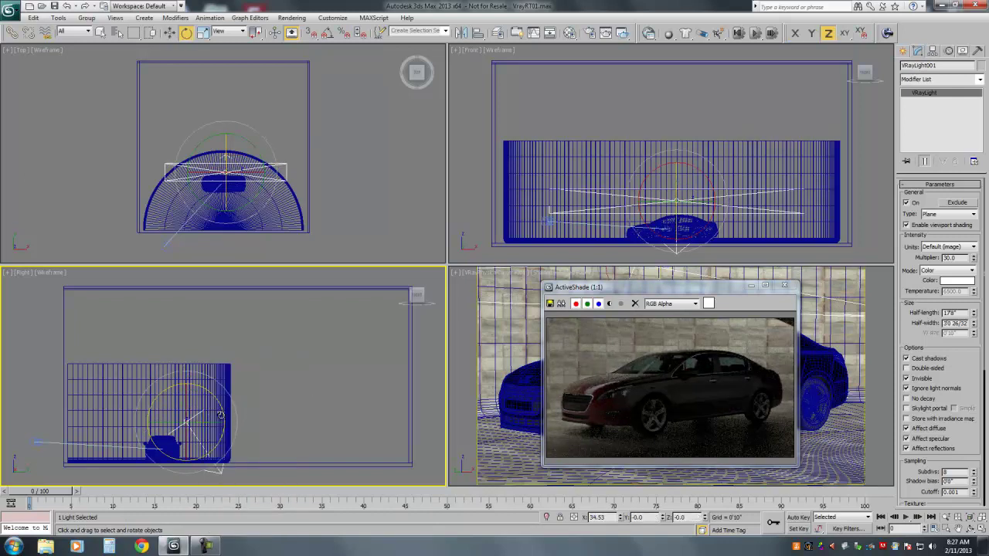
mouse_move(219, 410)
mouse_down()
mouse_move(296, 393)
mouse_move(400, 391)
mouse_move(219, 402)
mouse_up()
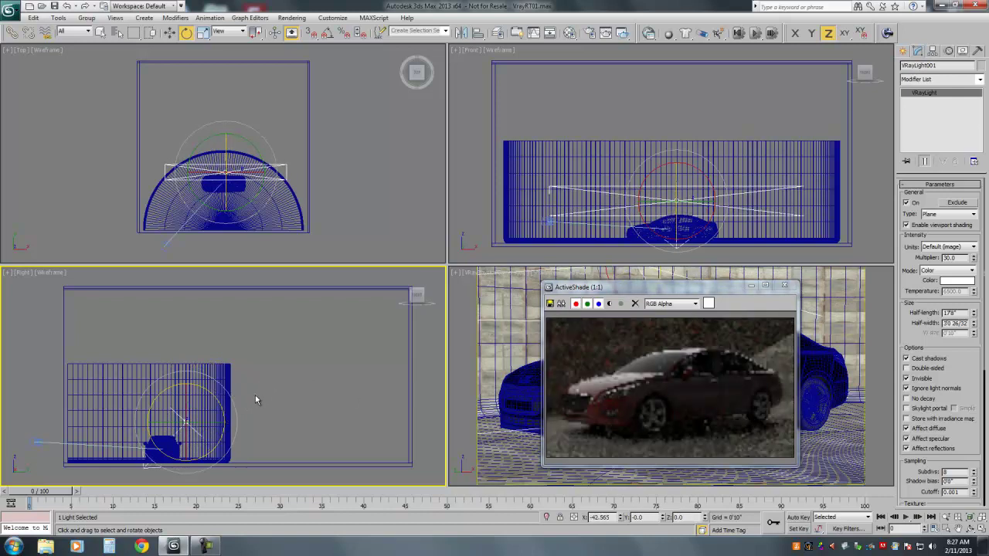
right_click(254, 404)
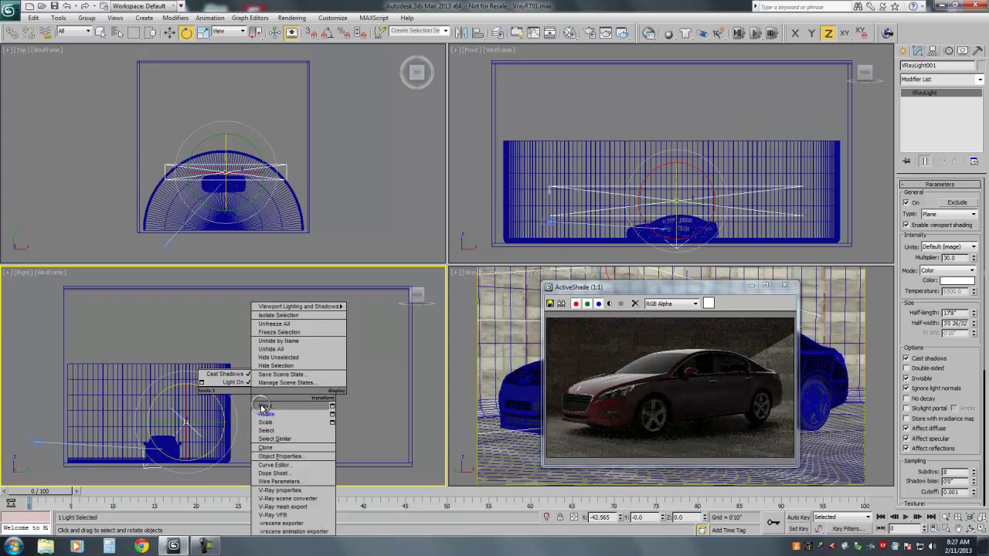
click(271, 408)
drag(196, 410, 204, 409)
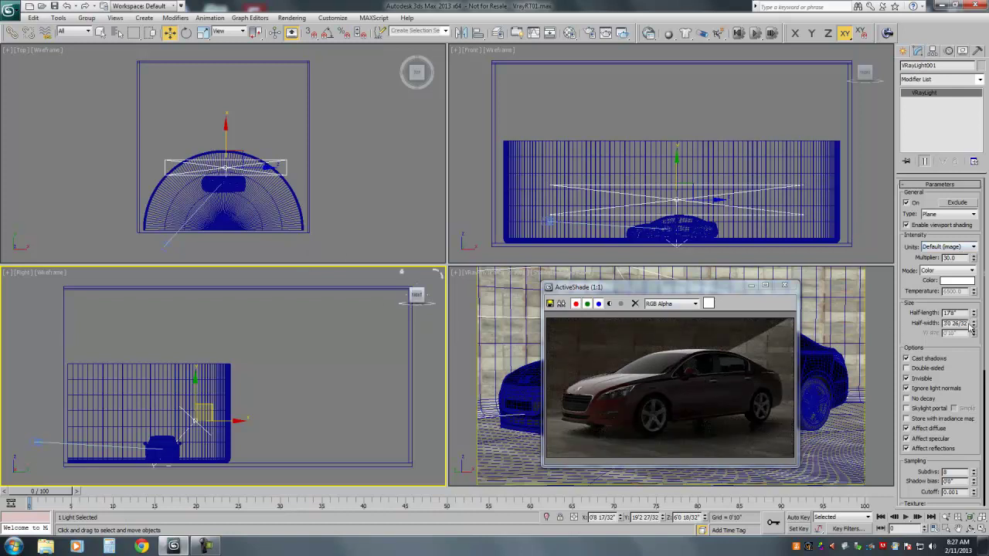
- Reduce VRayLight001's half-width and half-length, then raise it higher above the car in the Right view
drag(970, 328, 969, 337)
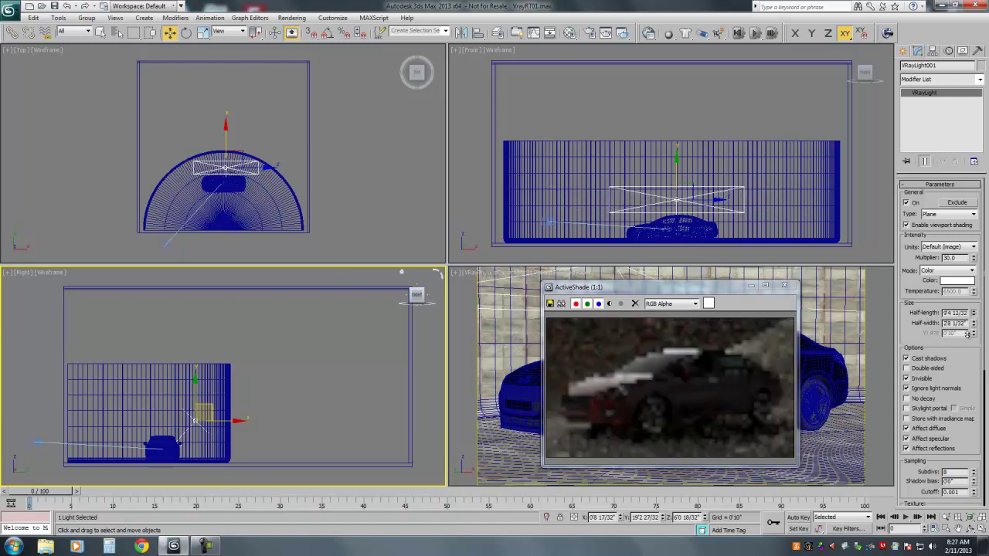
click(251, 168)
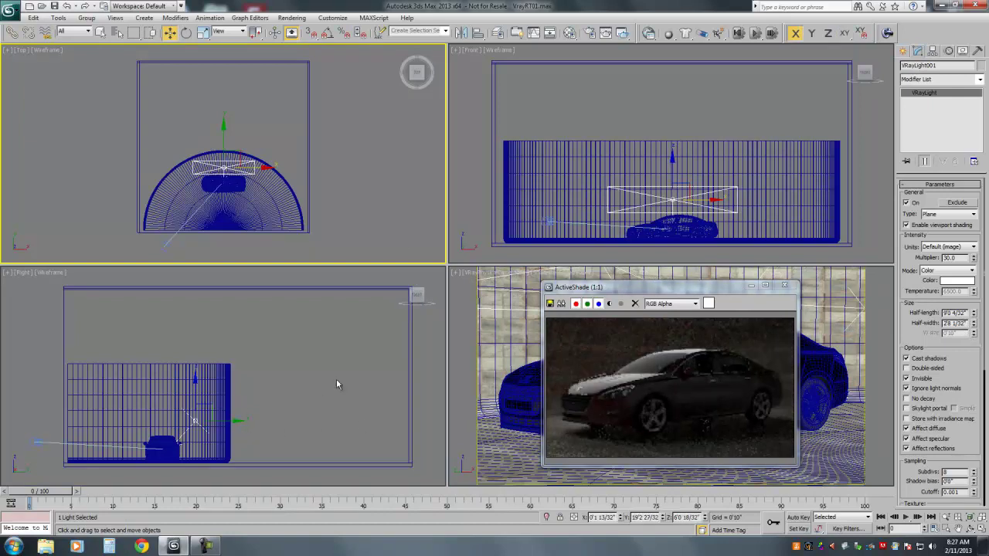
drag(974, 312, 974, 321)
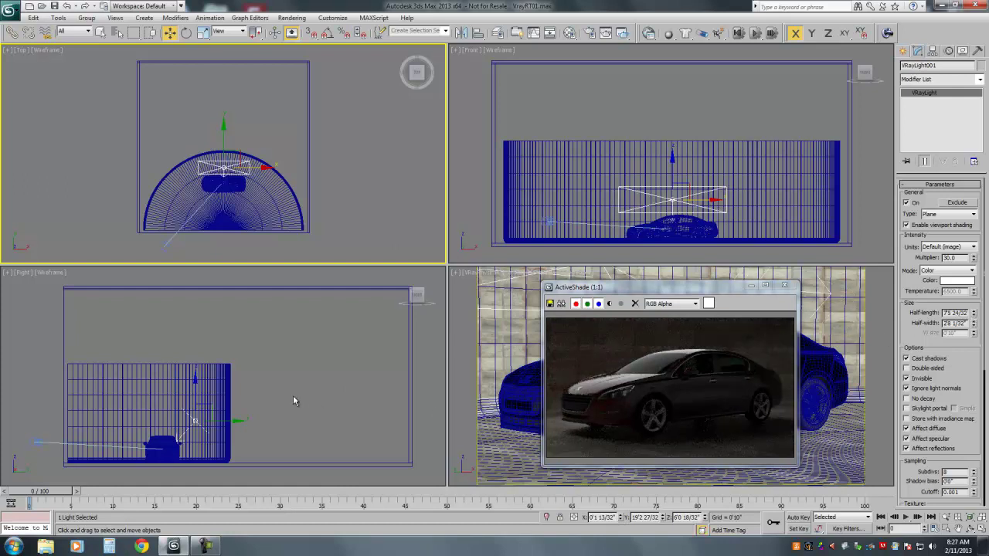
click(213, 408)
drag(213, 408, 221, 392)
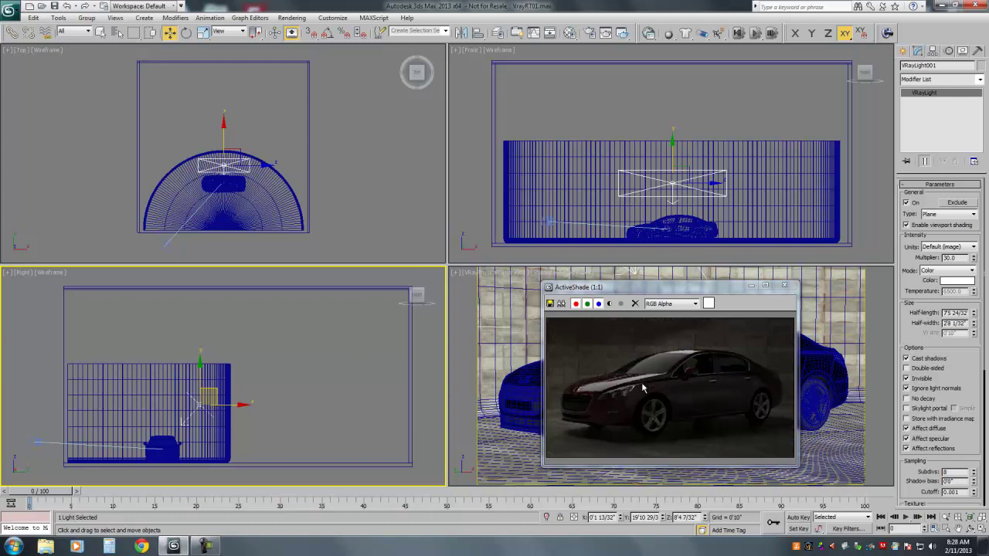
- Create a new sphere-type VRayLight near the car in the Top viewport
click(904, 50)
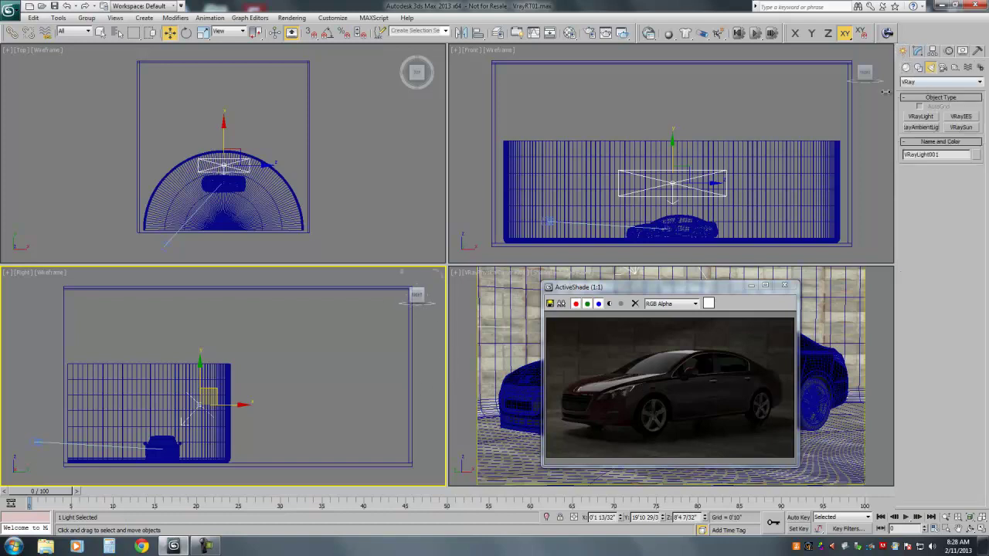
click(918, 116)
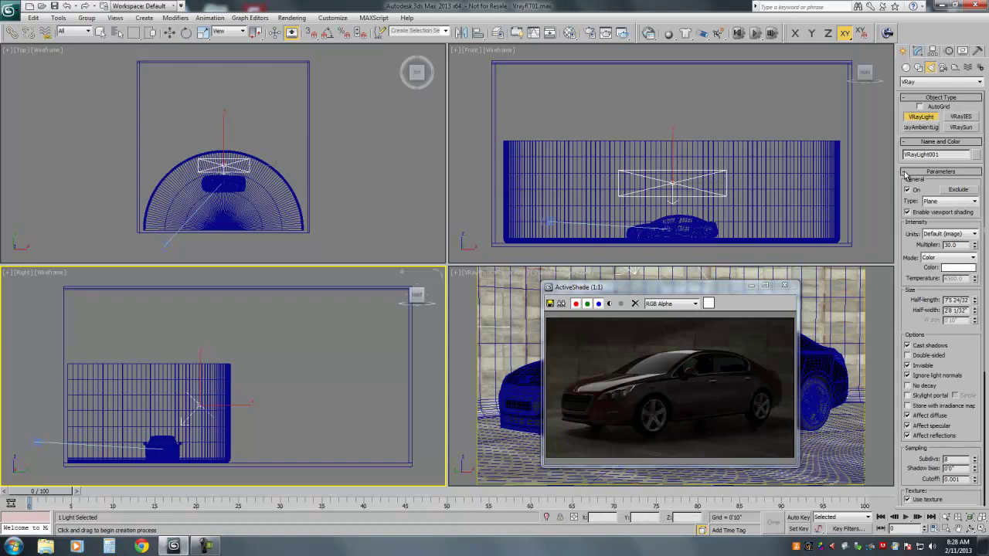
click(931, 202)
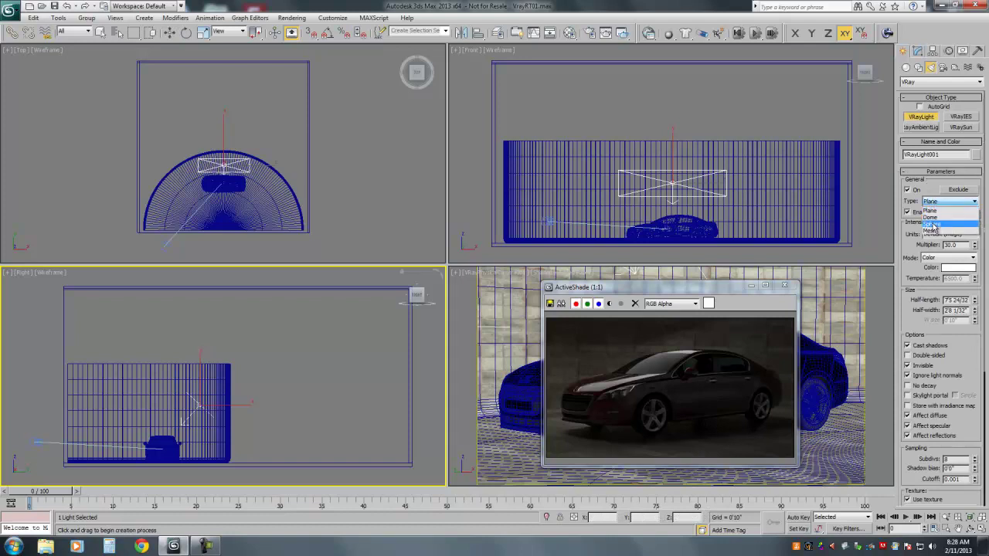
click(935, 221)
drag(264, 186, 265, 185)
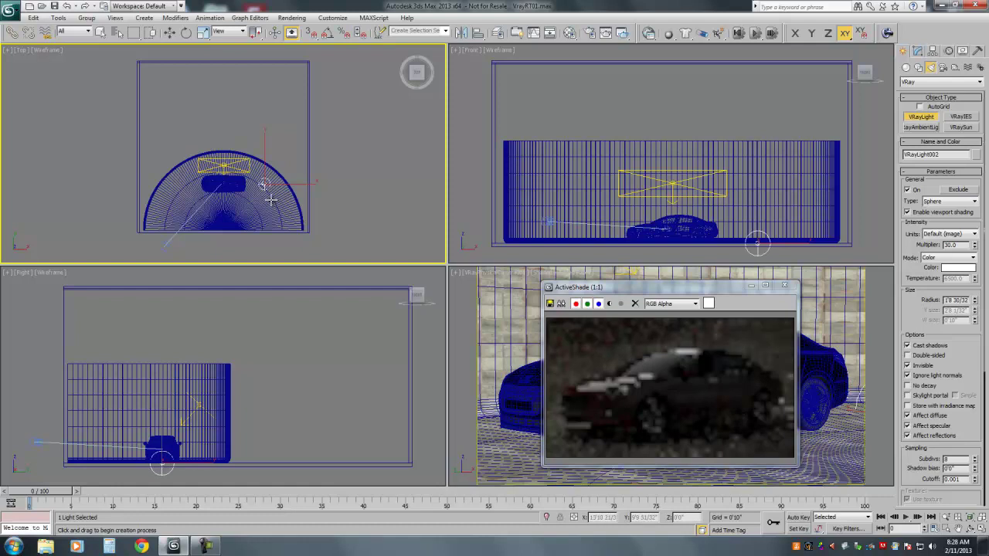
right_click(273, 206)
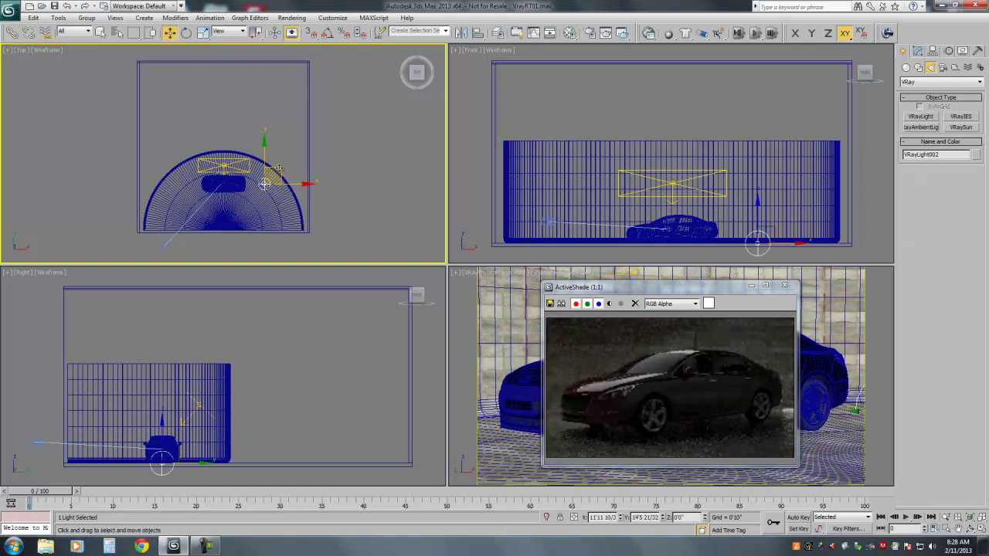
- Move the sphere light up-left and lower it to sit just above the car
drag(278, 168, 252, 149)
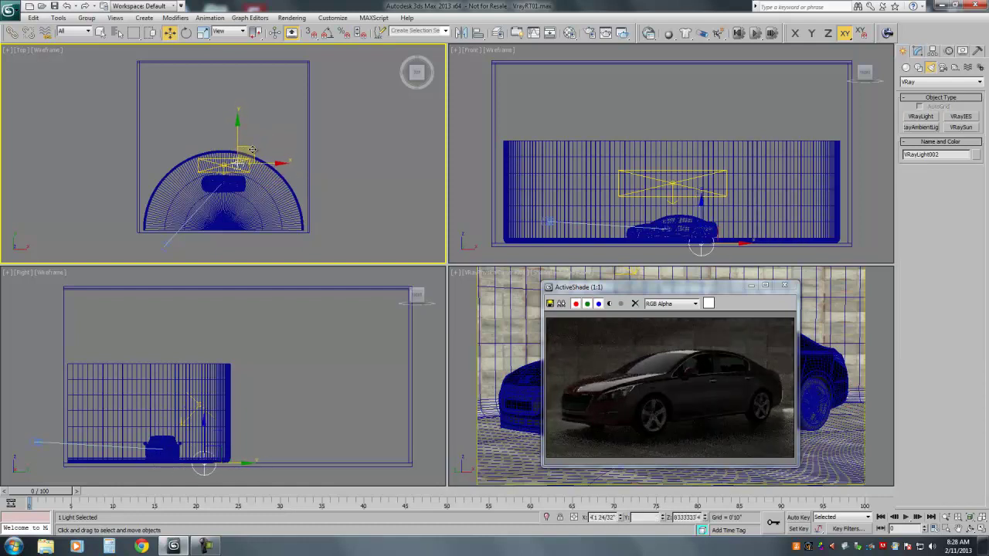
click(229, 409)
drag(229, 409, 221, 427)
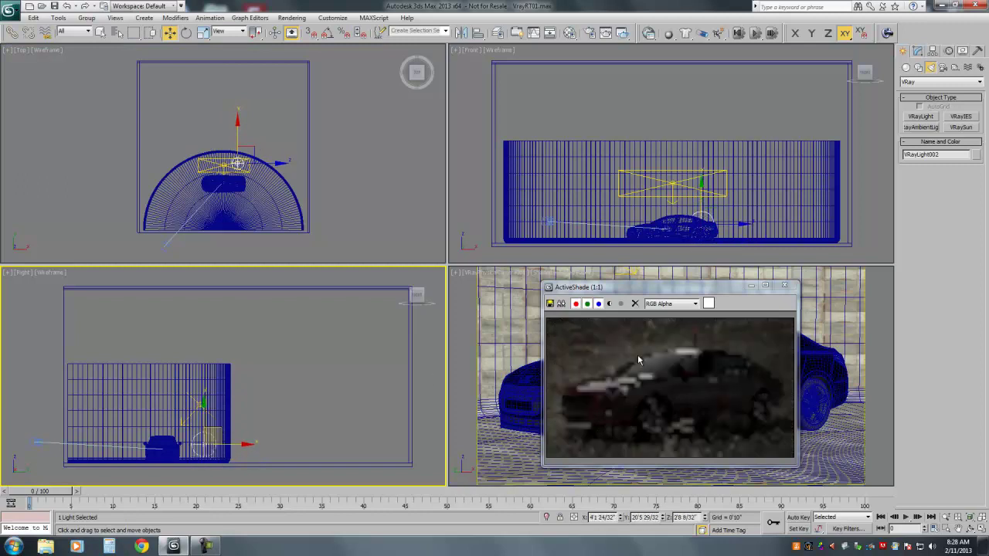
right_click(817, 328)
- Nudge the sphere light slightly right and set its multiplier to 150
click(917, 50)
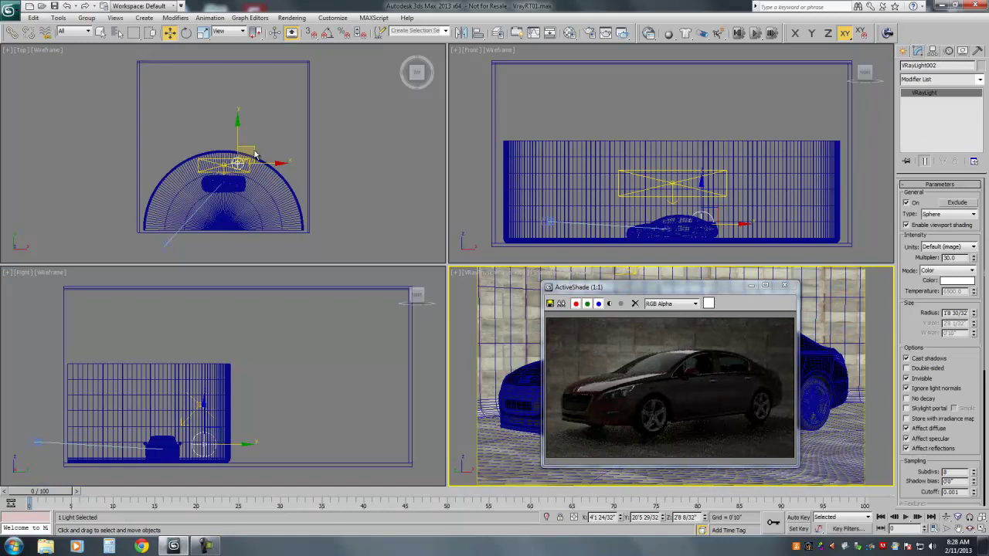
drag(255, 155, 261, 152)
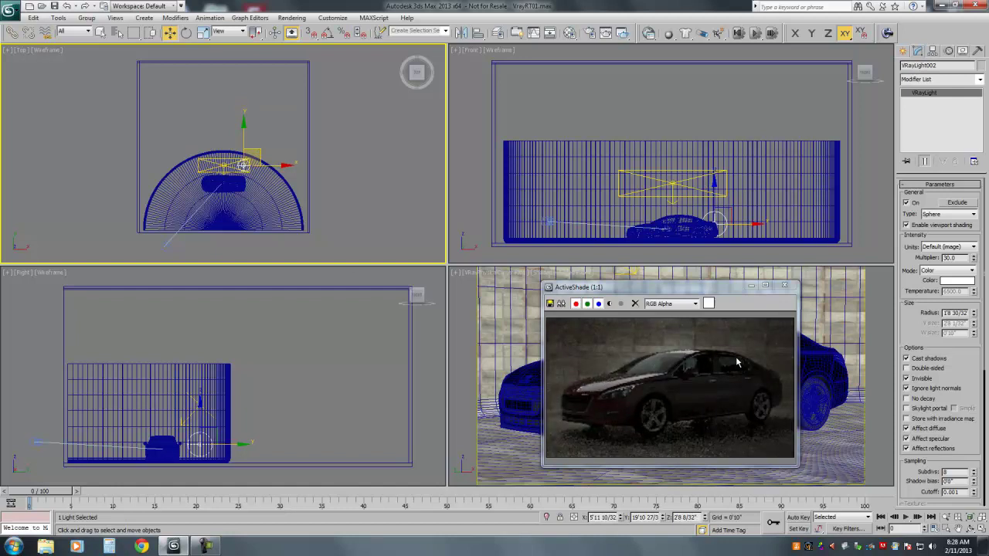
drag(261, 153, 264, 153)
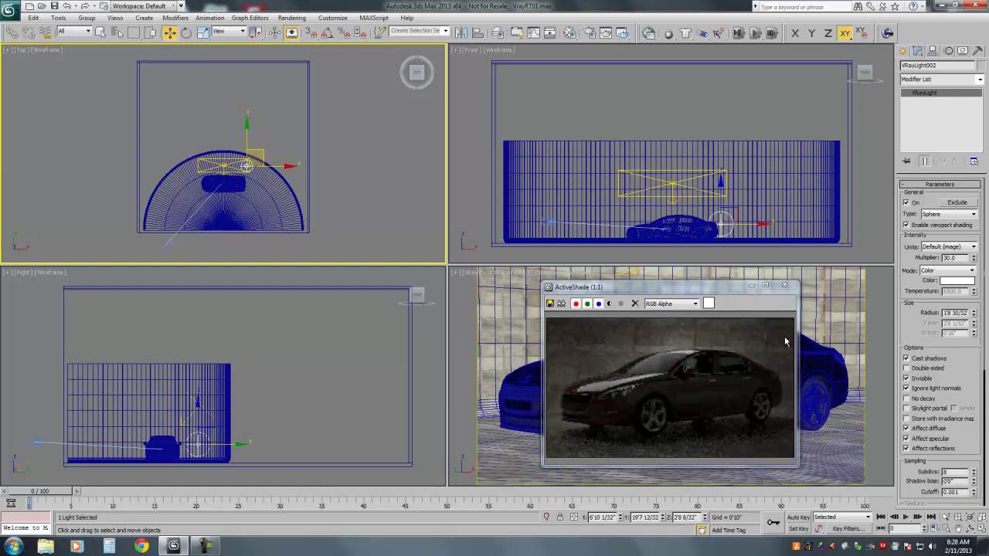
double_click(951, 257)
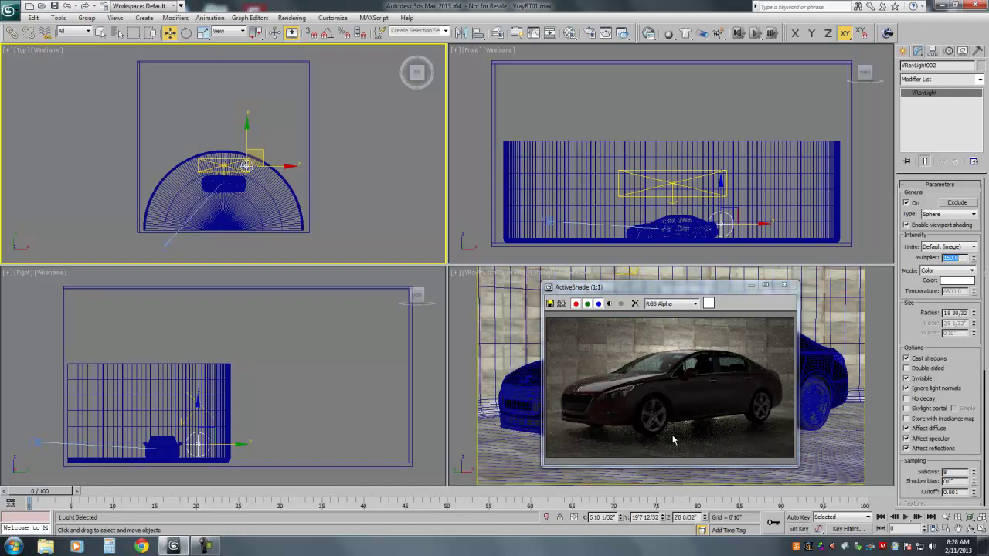
click(946, 282)
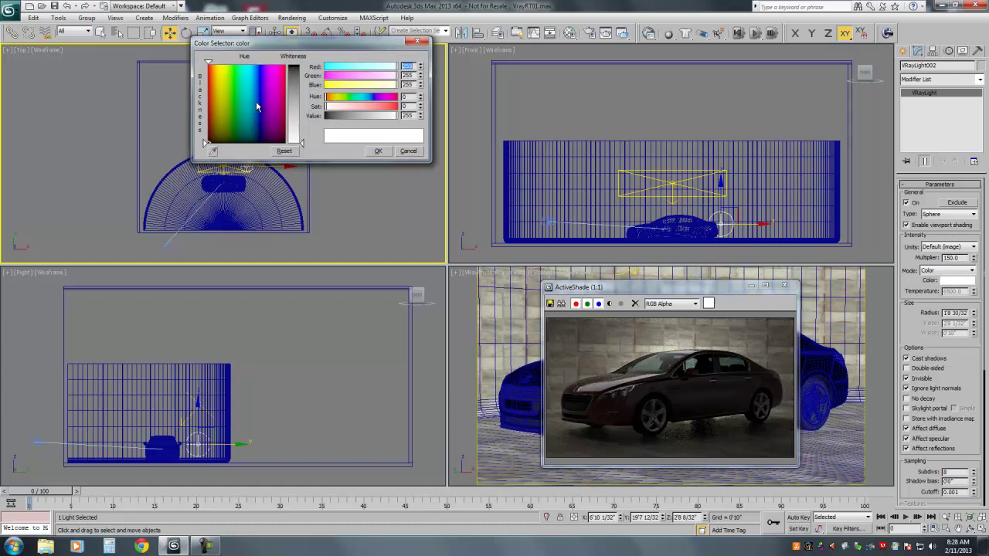
- Tint VRayLight002 a muted greyish blue (hue 155, saturation 148, value 89)
click(258, 101)
drag(360, 108, 402, 108)
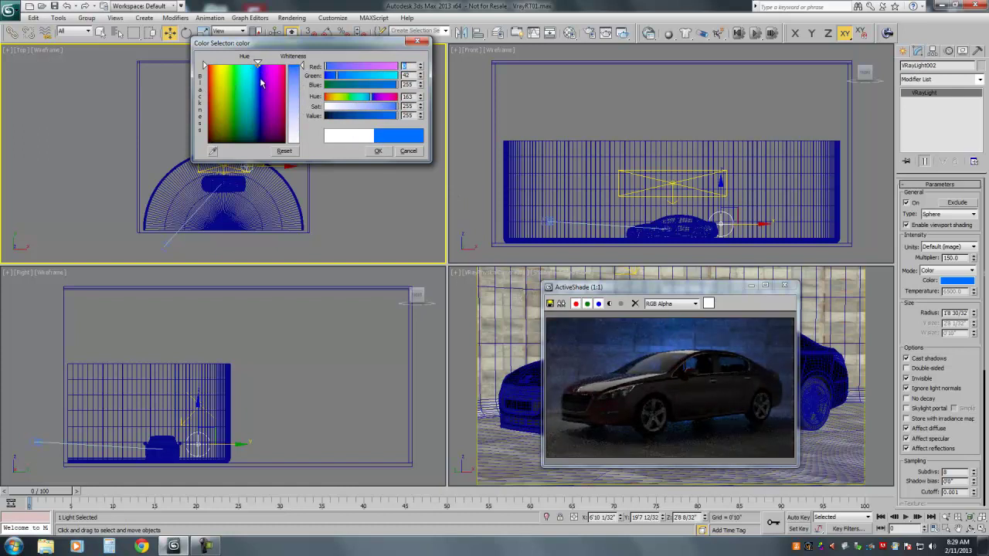
drag(255, 79, 255, 125)
mouse_move(395, 106)
mouse_down()
mouse_move(352, 106)
mouse_move(367, 106)
mouse_up()
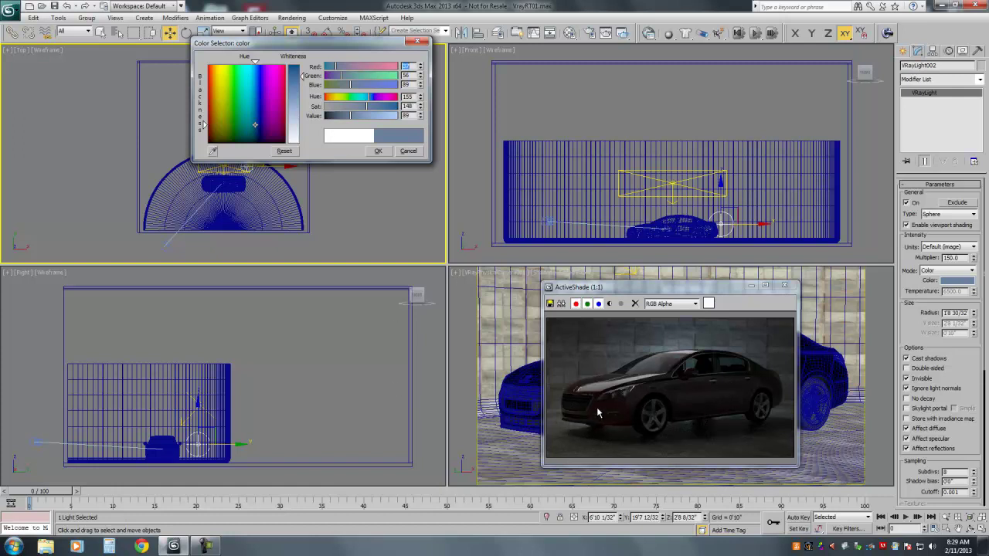
click(379, 151)
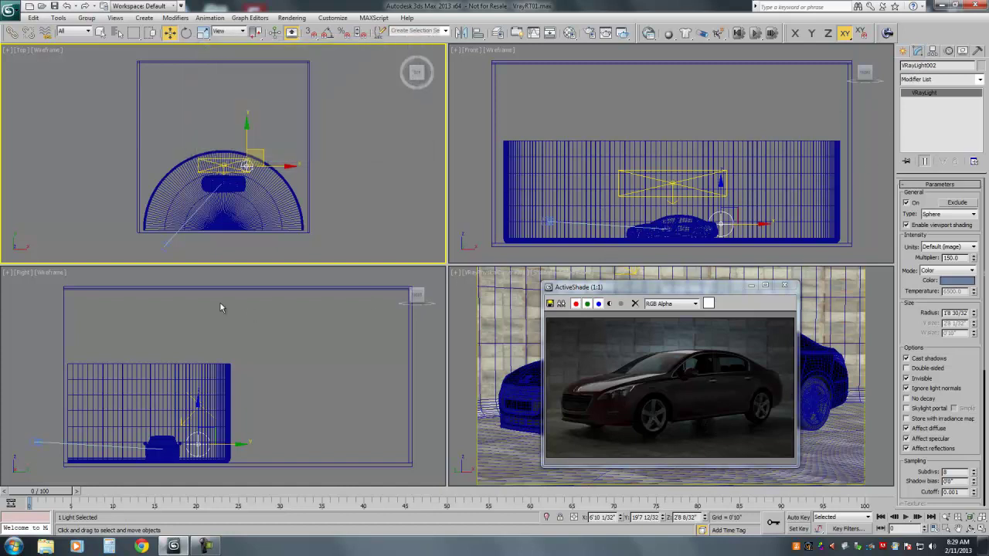
- Clone the plane light as a copy and rotate the copy about 81° on X
click(187, 420)
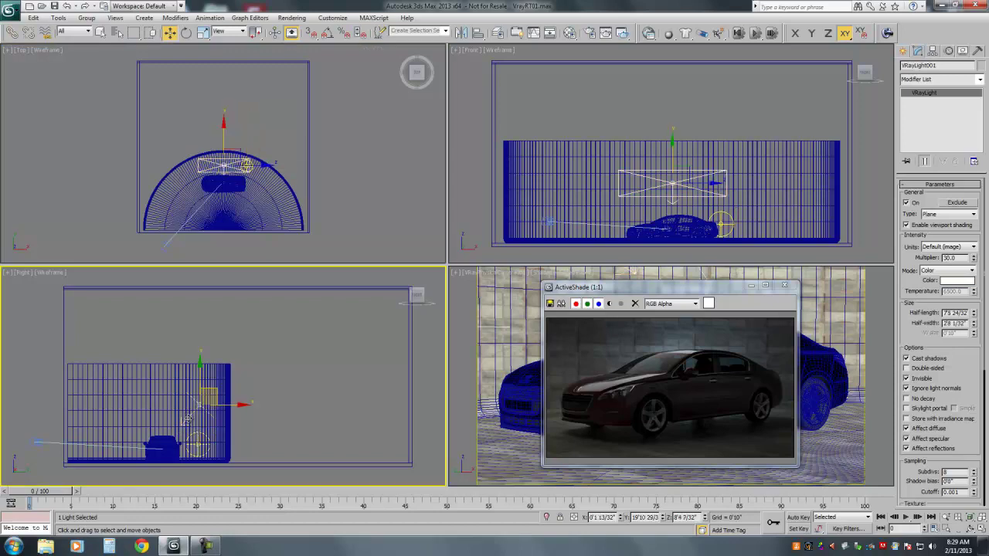
shift+drag(216, 391, 155, 408)
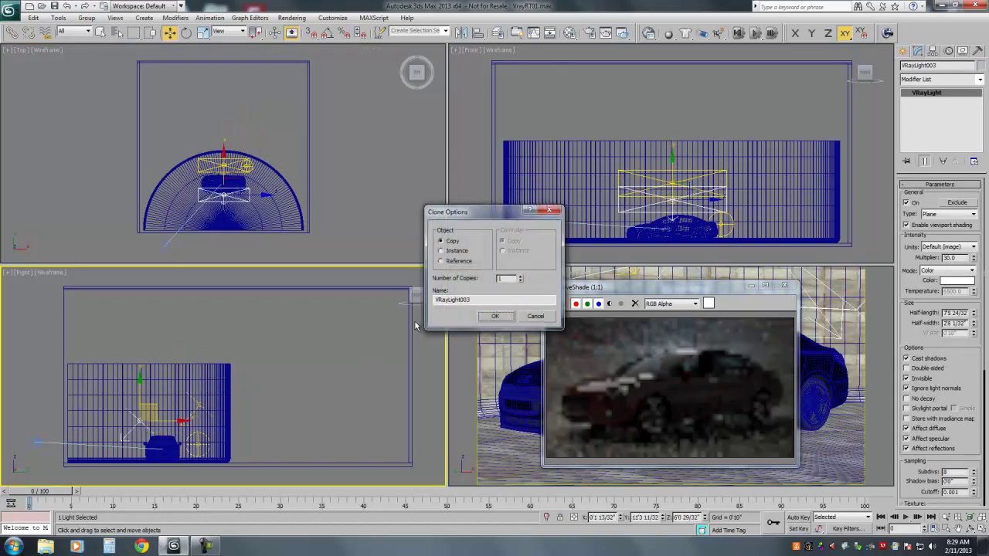
click(494, 316)
right_click(201, 385)
click(209, 404)
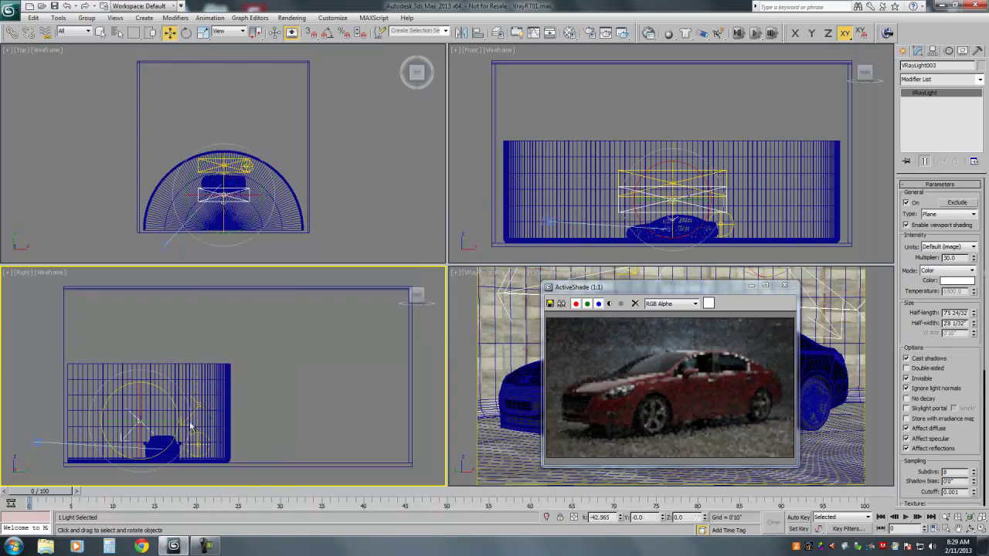
drag(185, 369, 177, 346)
- Lower the copied light and shrink it to half-length 6'10" and half-width 1'1"
right_click(177, 346)
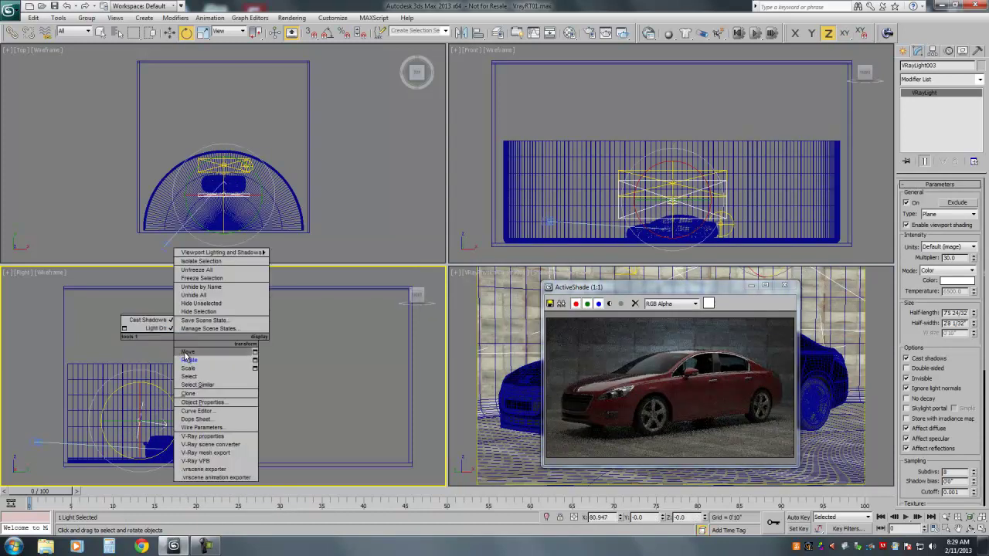
click(189, 354)
drag(157, 428, 157, 439)
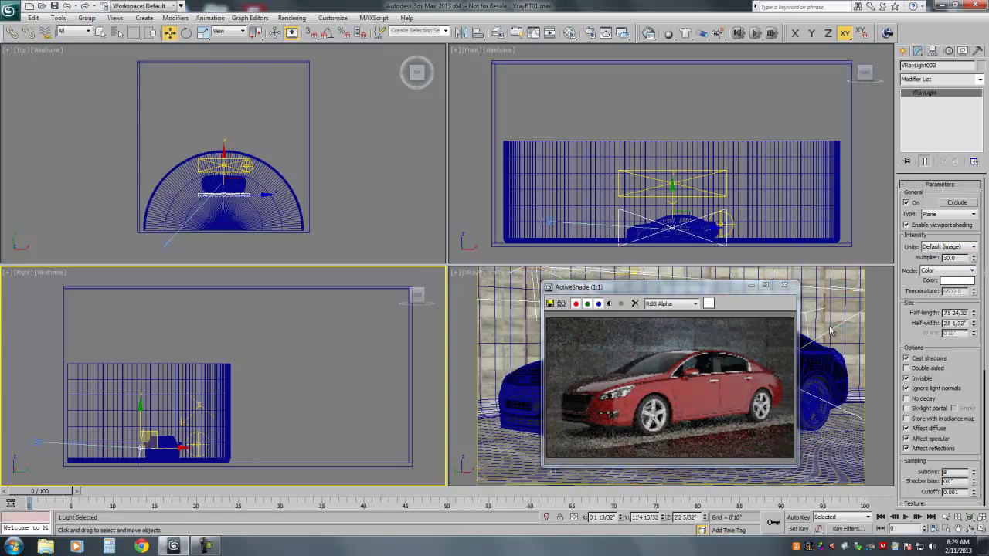
drag(973, 313, 948, 231)
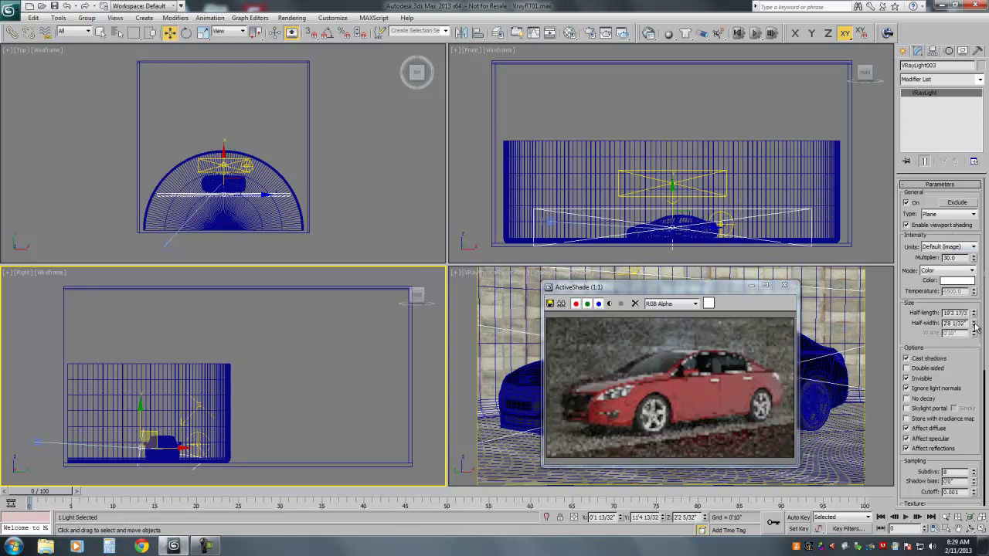
drag(976, 326, 965, 375)
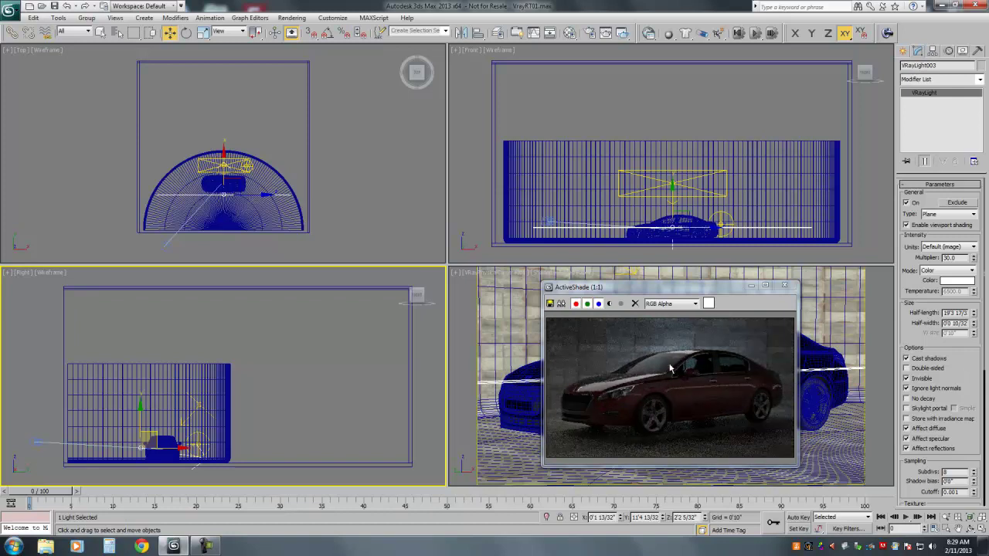
drag(693, 293, 677, 296)
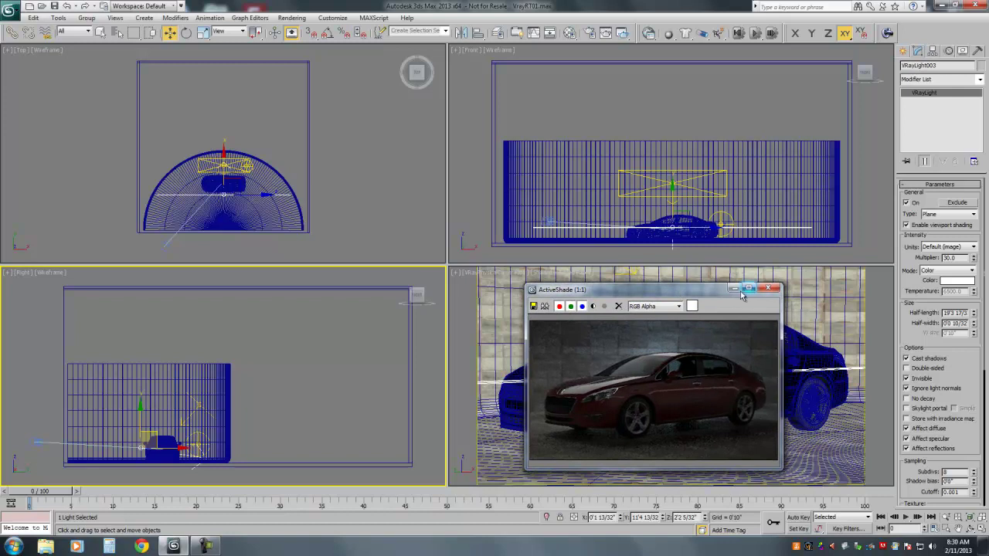
- Move the ActiveShade window to the top and set VRayLight003's multiplier to 300
drag(709, 293, 641, 69)
click(778, 337)
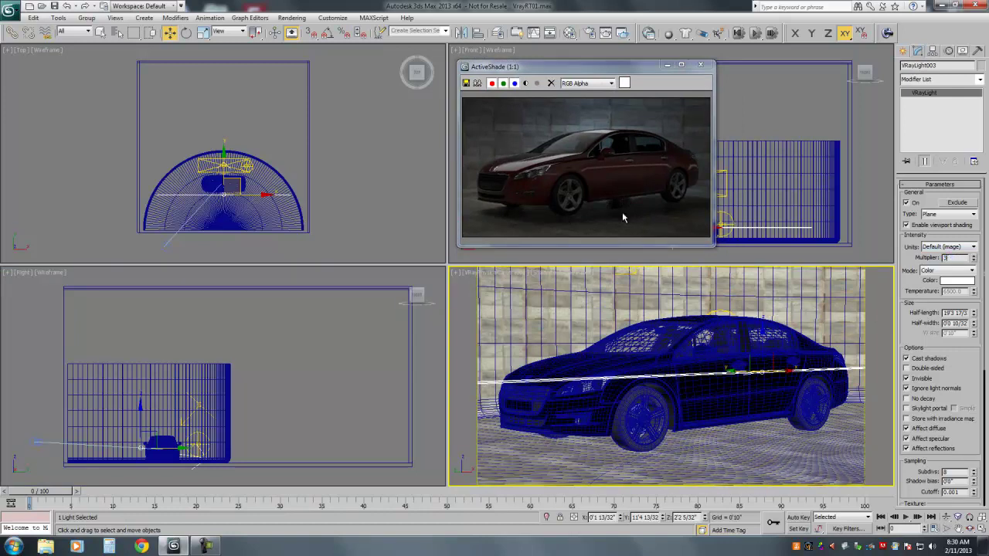
key(Return)
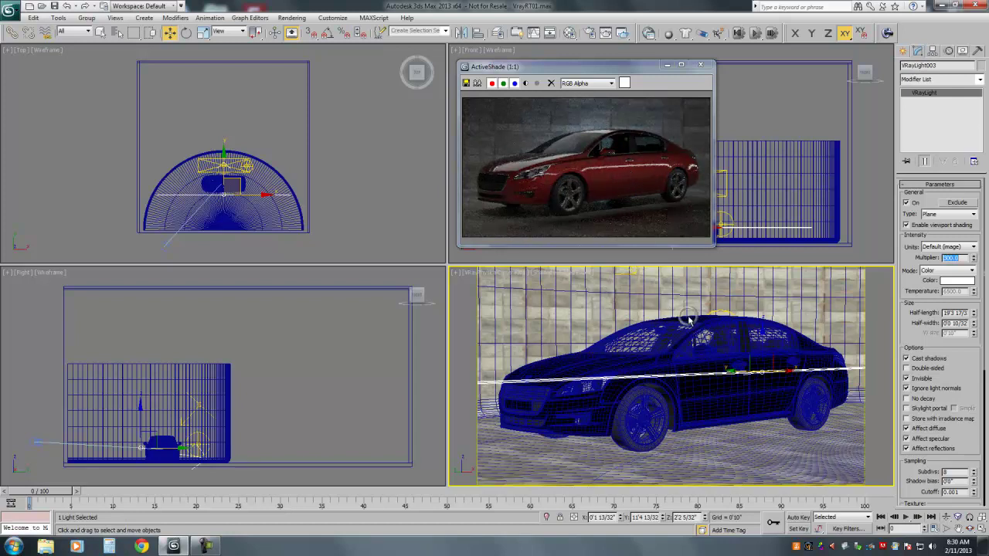
- Rotate the strip light about 2° around its local Z axis
right_click(690, 319)
click(703, 338)
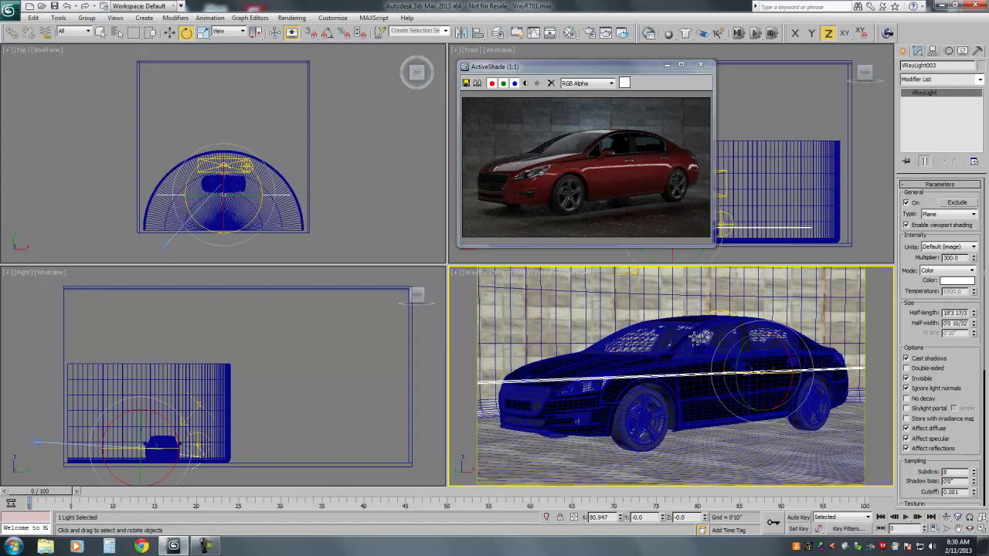
click(235, 31)
click(235, 78)
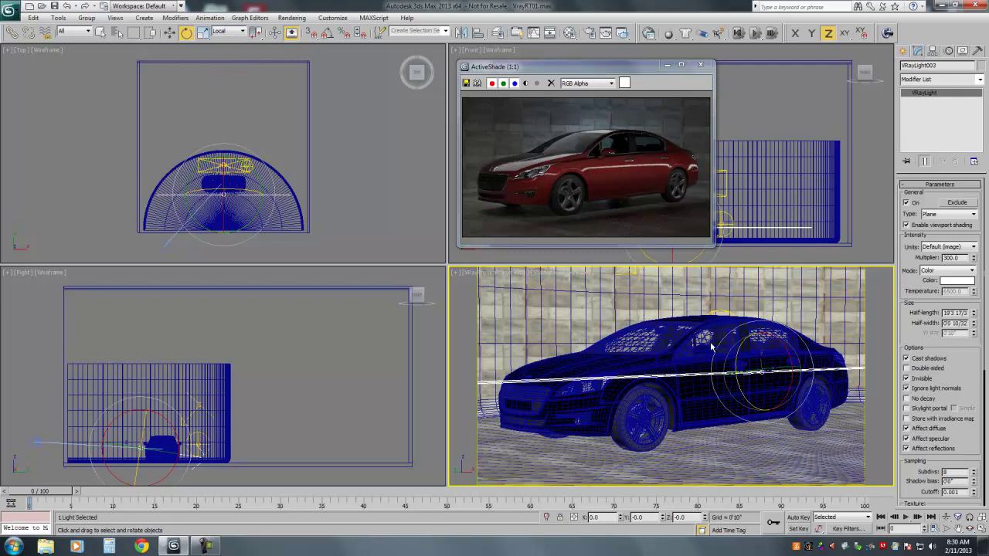
drag(739, 354, 739, 353)
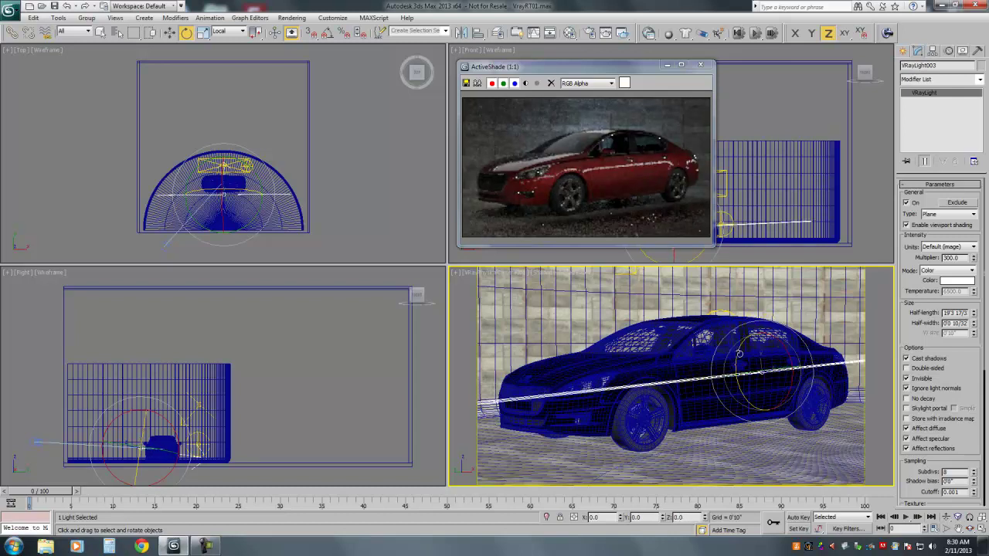
- Move the strip light along its local Y axis, lowering it along the car's side
right_click(749, 346)
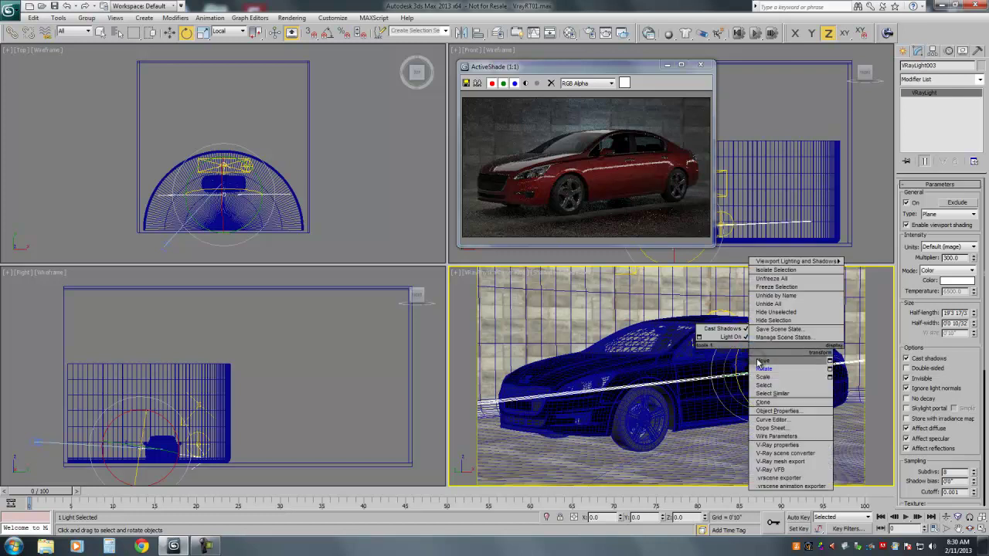
click(761, 360)
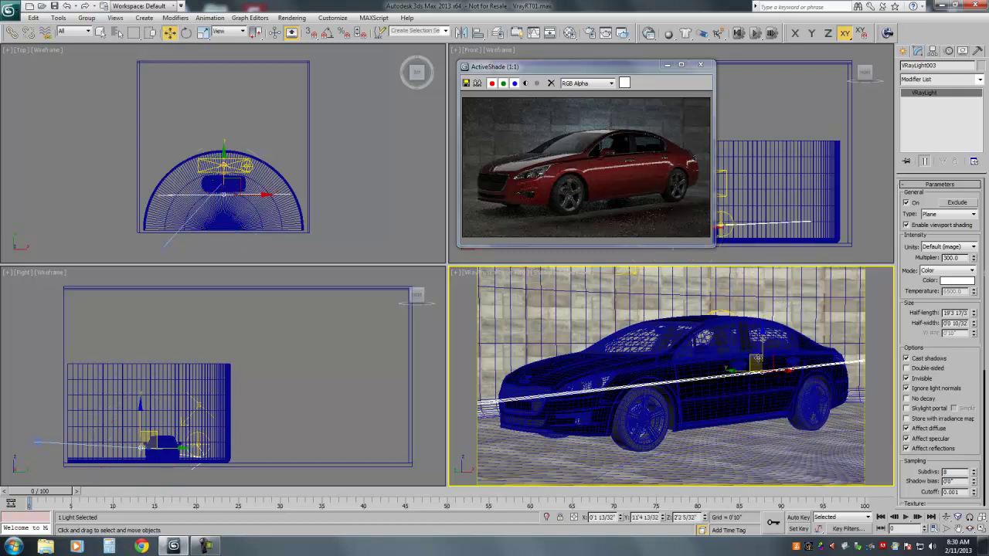
click(232, 32)
click(232, 75)
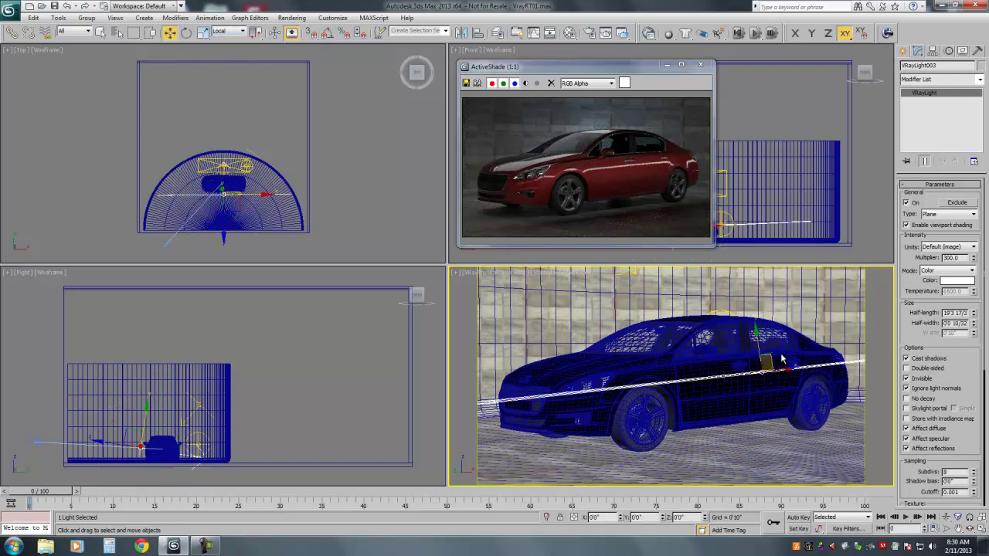
drag(759, 346, 760, 343)
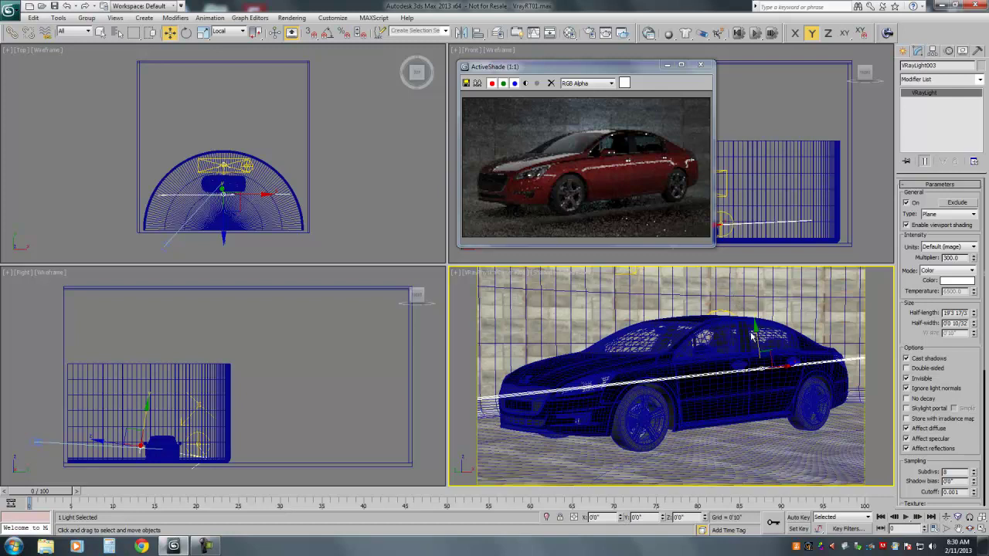
drag(755, 338, 755, 342)
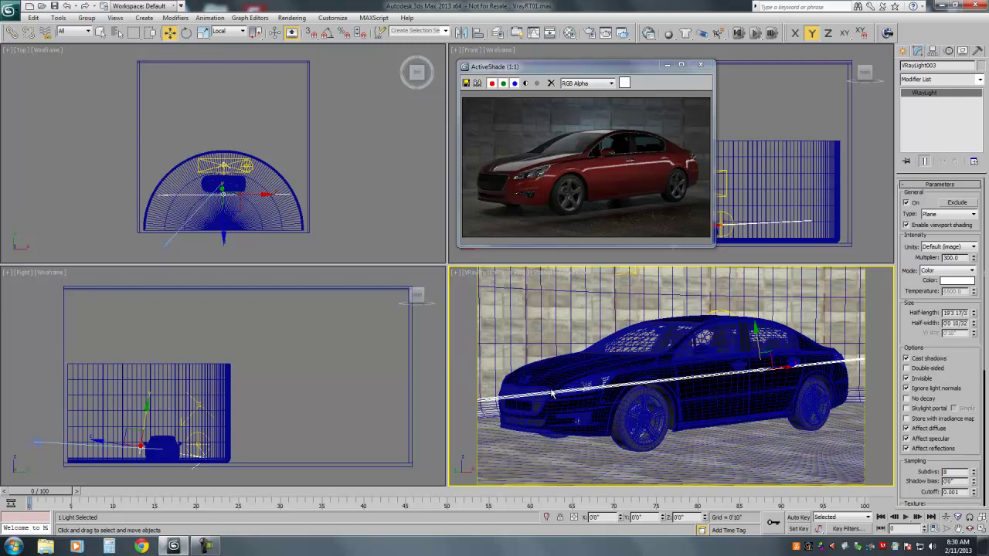
- Activate the Top viewport with Rotate selected and zoom region onto the car and light
click(244, 213)
right_click(255, 224)
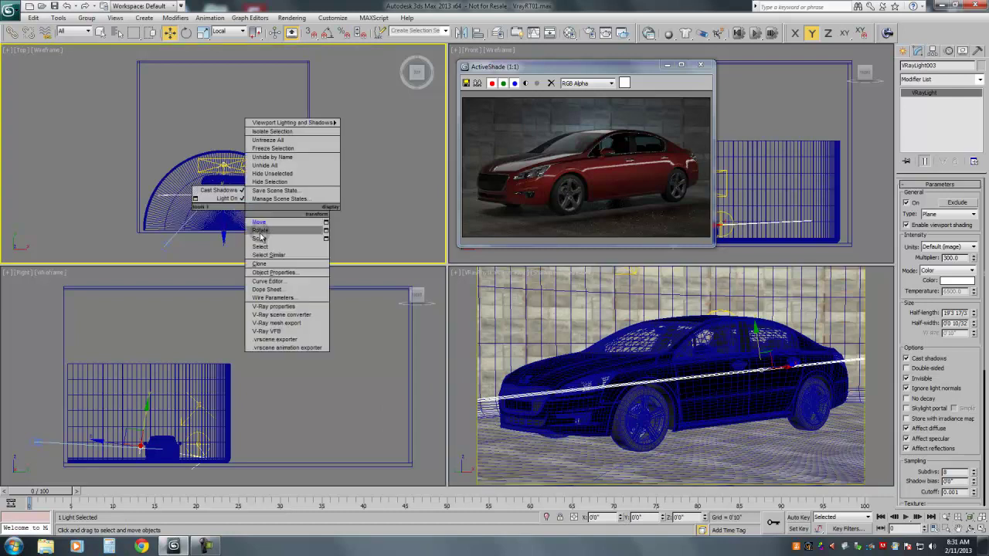
click(266, 241)
right_click(258, 199)
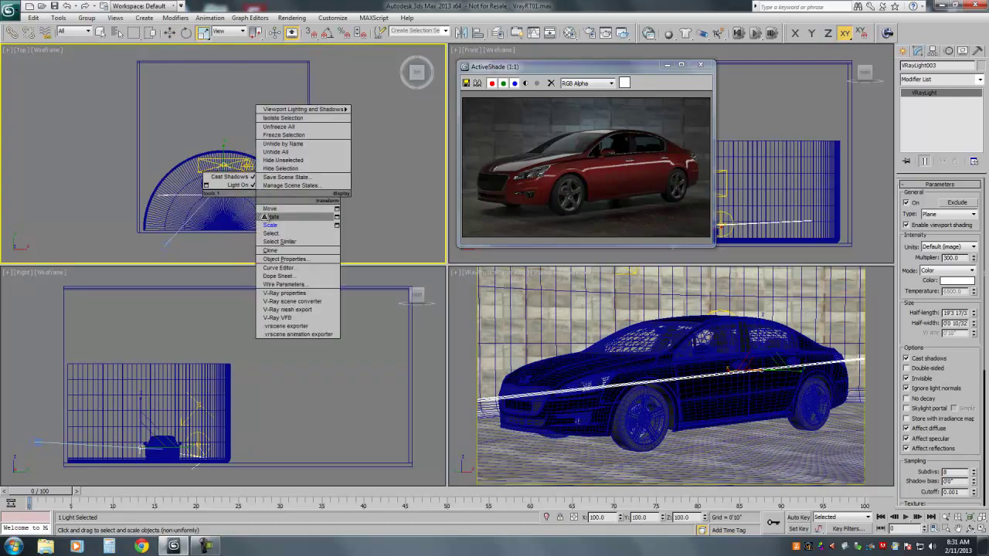
click(269, 216)
click(949, 530)
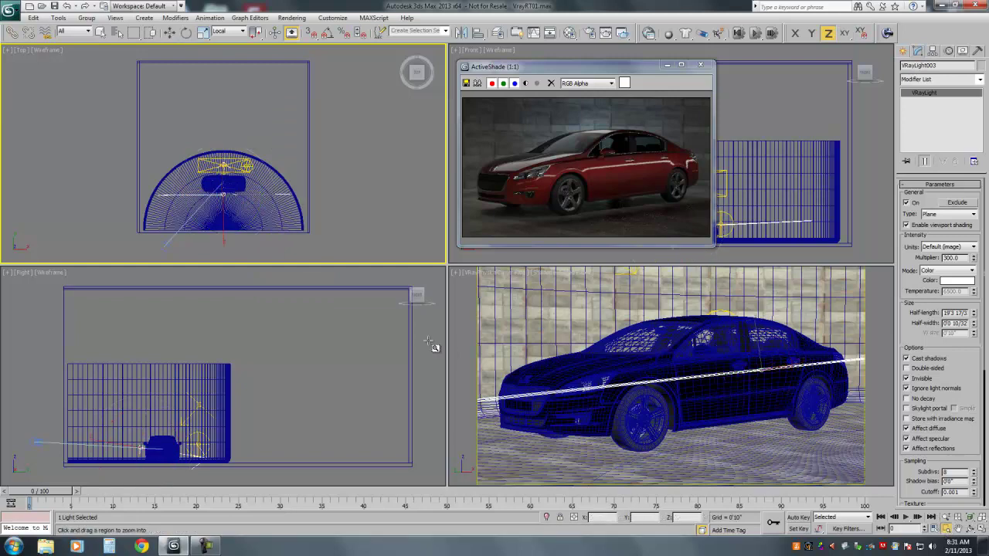
drag(191, 232, 260, 157)
- Return to the Rotate tool for the strip light in the close-up Top view
right_click(286, 209)
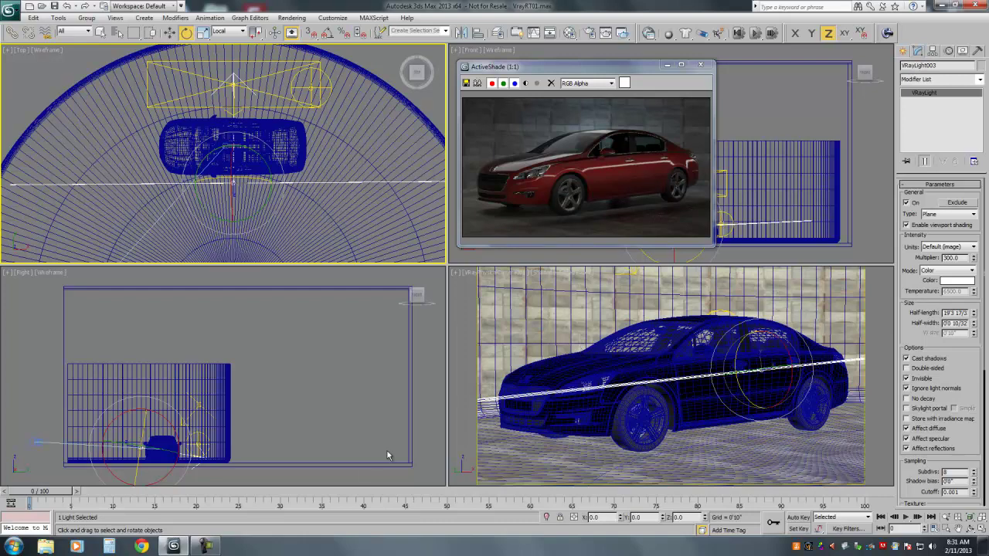
click(206, 547)
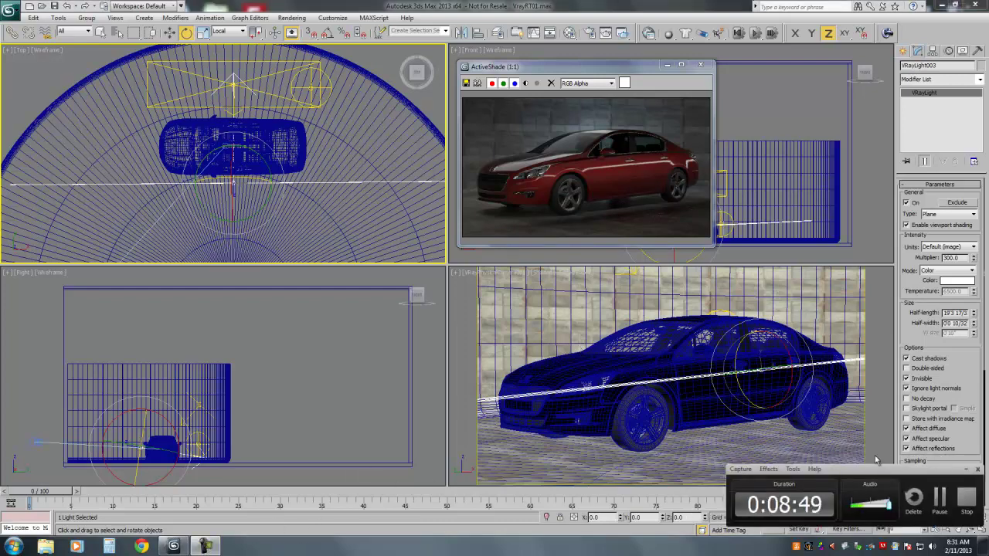